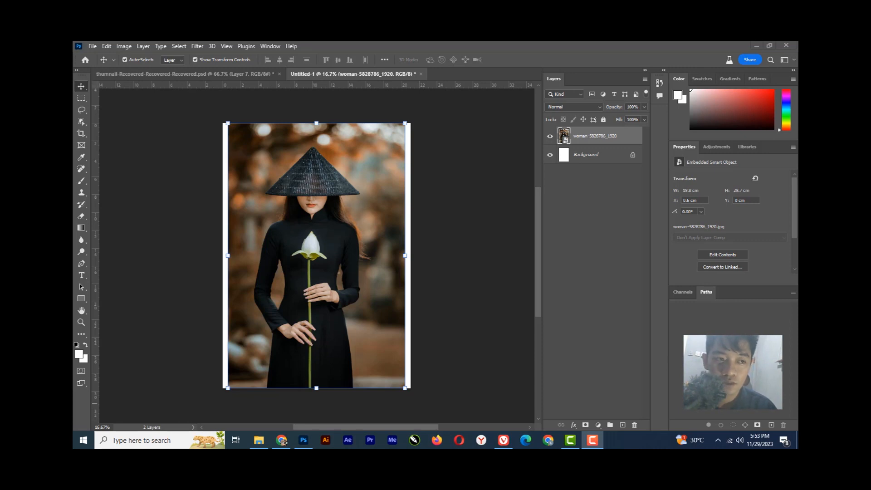
Step: Draw a Rectangular Marquee selection over the woman's hat, face and collar
left_click(82, 99)
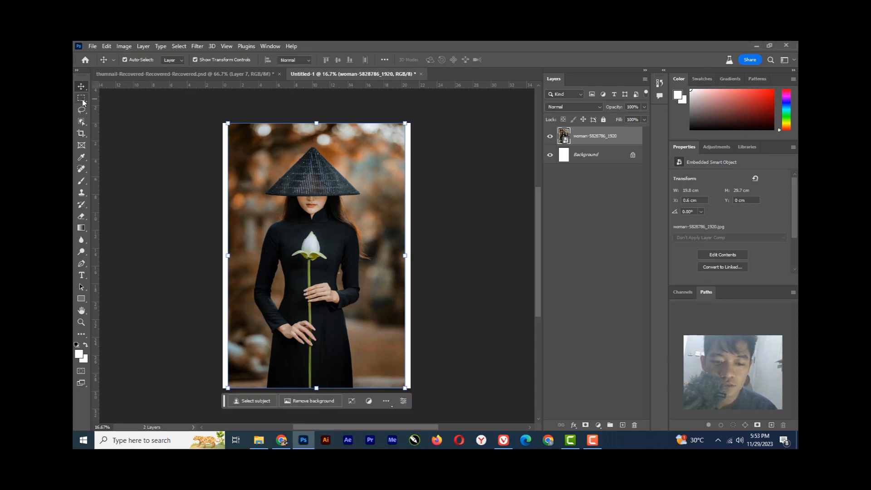
left_click(82, 101)
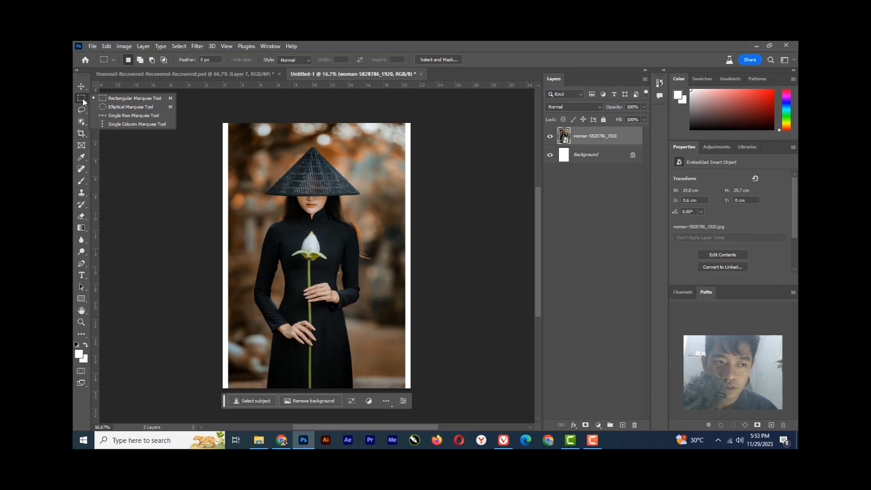
left_click(128, 98)
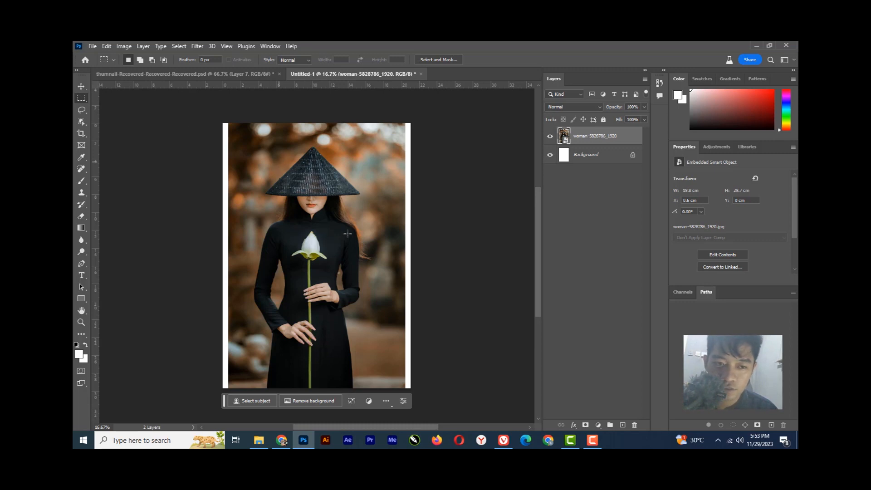
left_click_drag(278, 161, 350, 235)
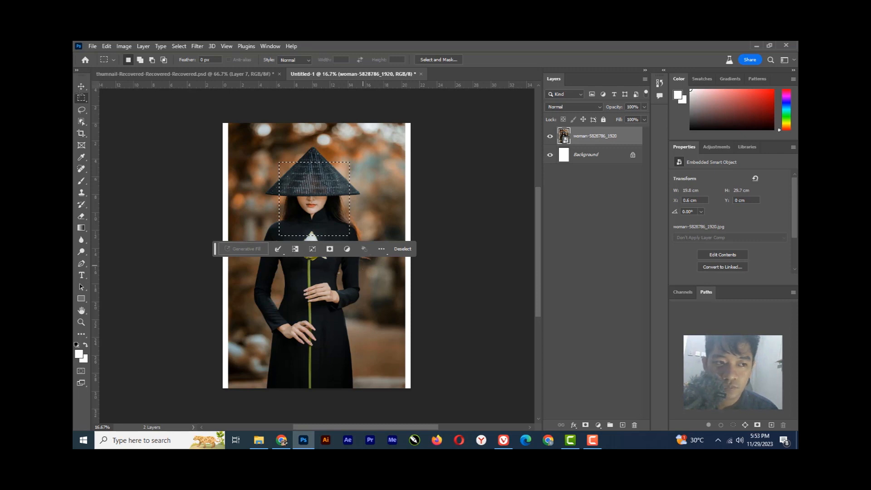
Step: Draw an Elliptical Marquee selection around the woman's face, covering the lower part of the hat
right_click(83, 100)
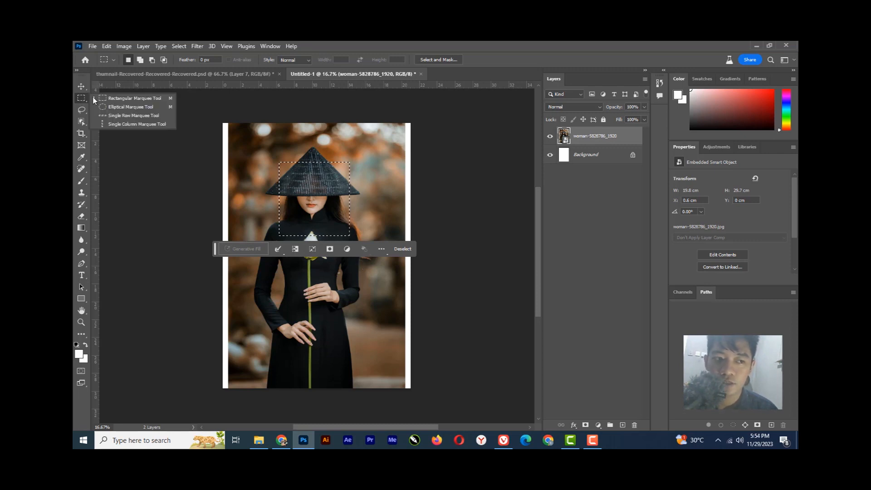
left_click(108, 101)
left_click_drag(267, 177, 346, 238)
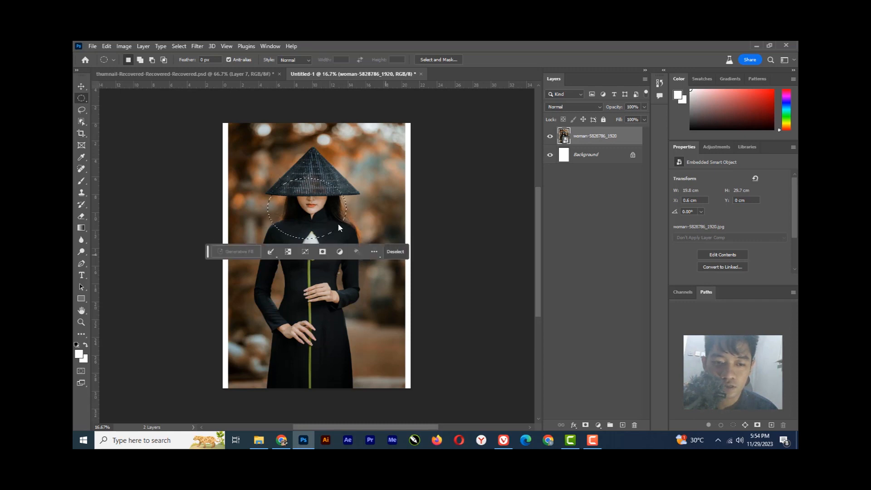
Step: Clear the elliptical selection and activate the freehand Lasso tool
left_click(82, 111)
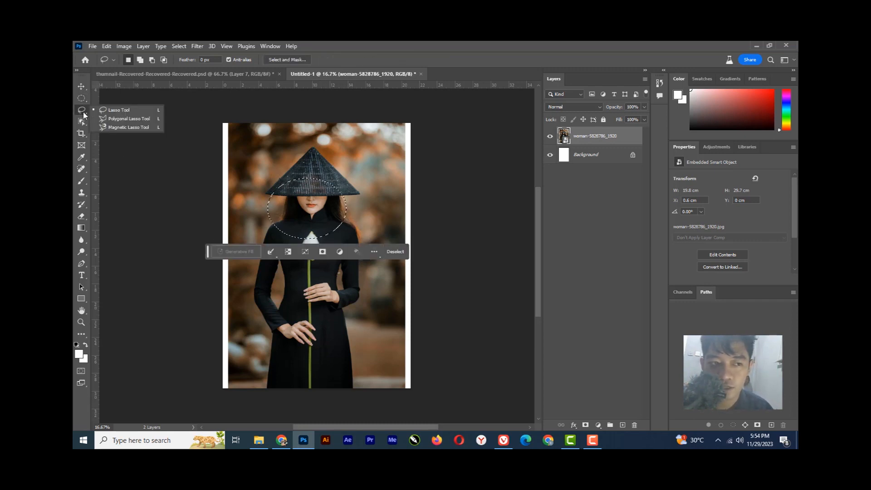
left_click(117, 110)
key("ctrl+d")
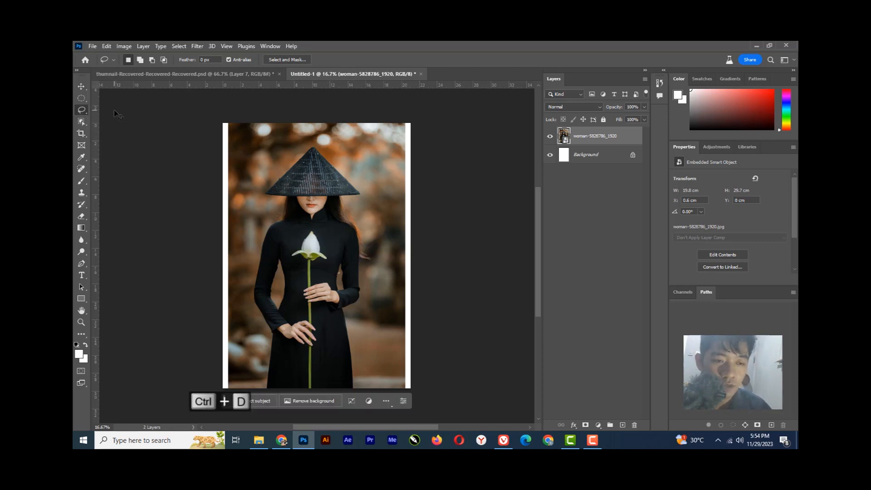
right_click(80, 113)
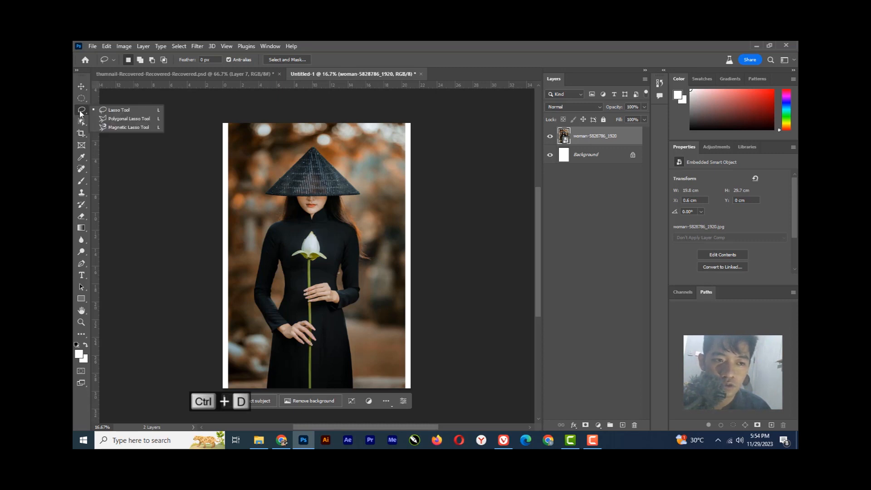
left_click(111, 110)
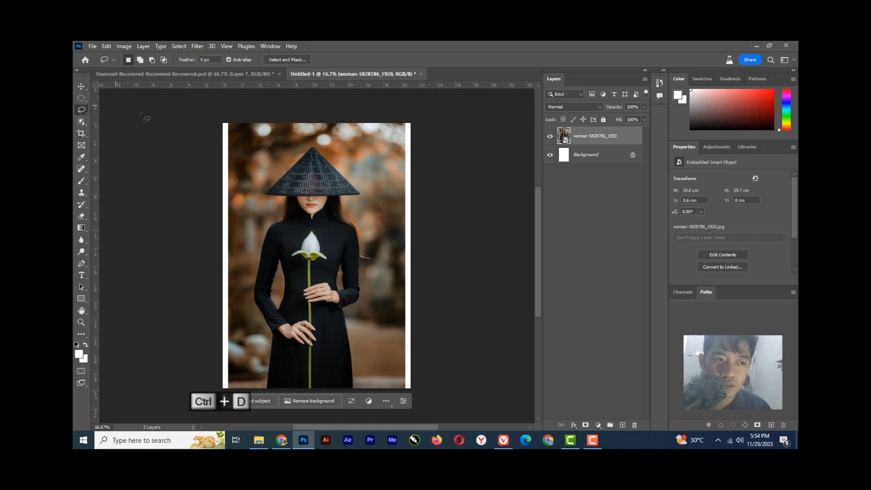
mouse_move(82, 76)
left_mouse_down()
mouse_move(96, 93)
mouse_move(72, 107)
mouse_move(74, 75)
mouse_move(83, 74)
left_mouse_up()
left_click(83, 71)
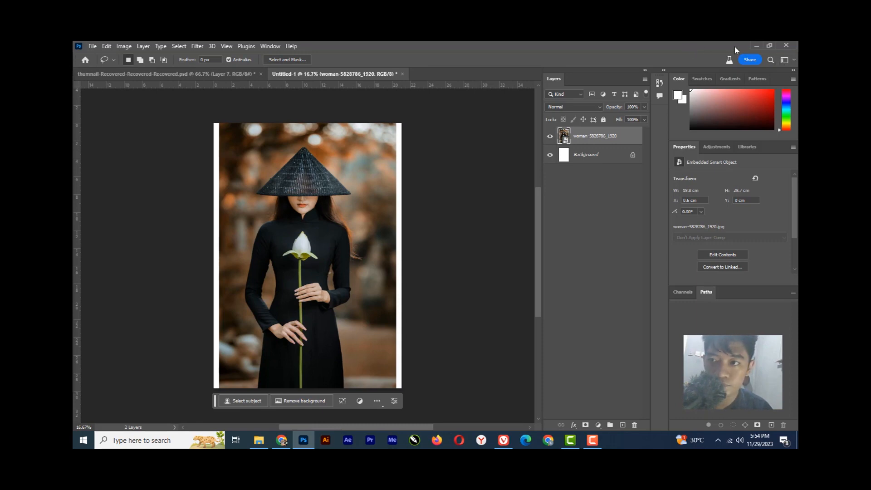
left_click(770, 45)
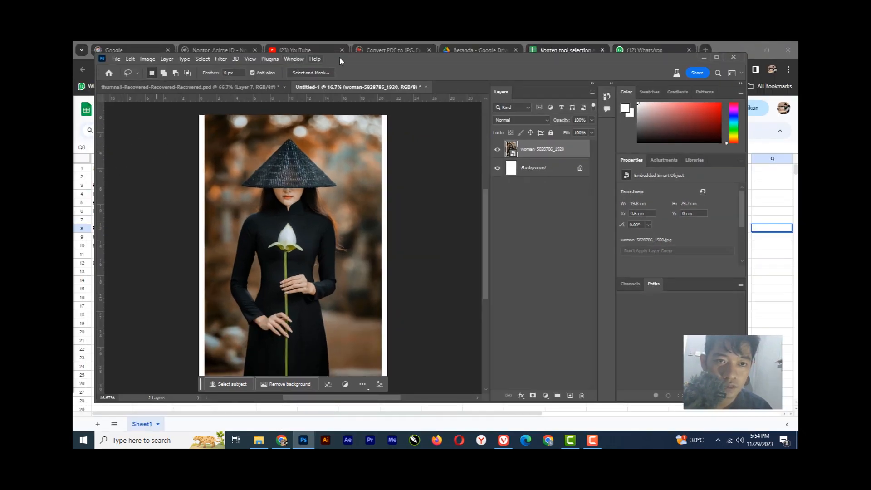
left_click_drag(371, 65, 237, 48)
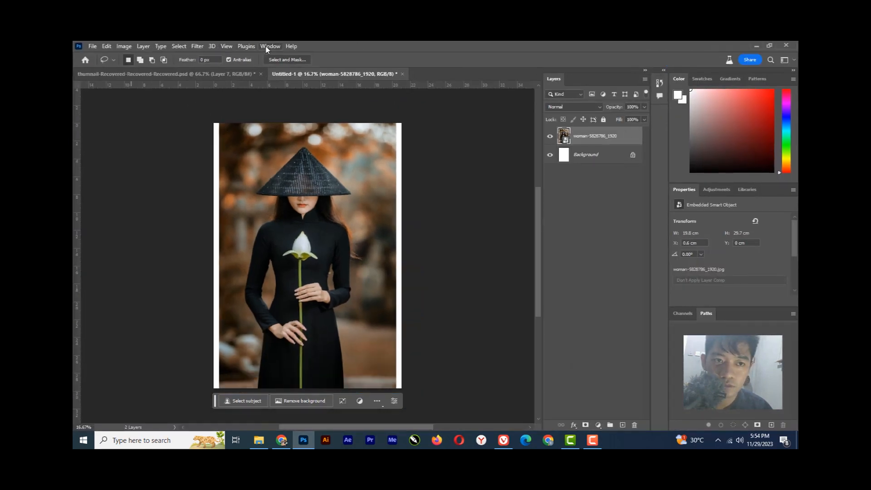
Step: Show the Tool Presets panel and collapse it to its icon
left_click(269, 46)
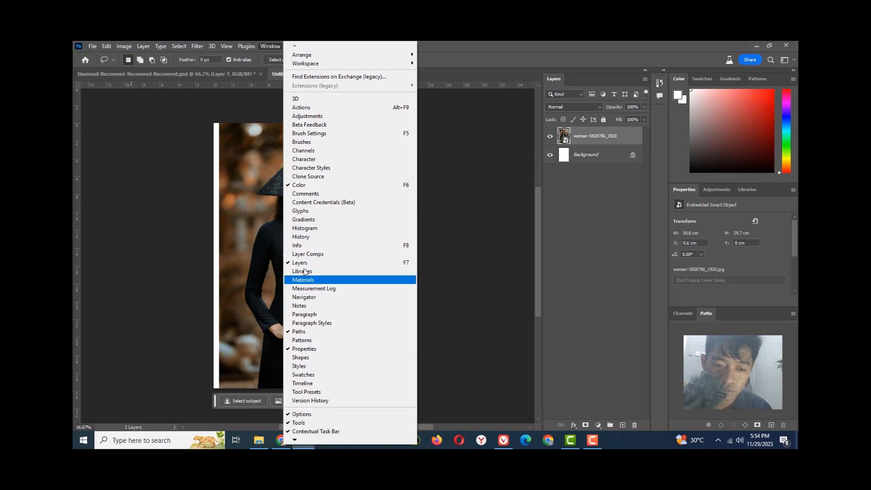
left_click(311, 392)
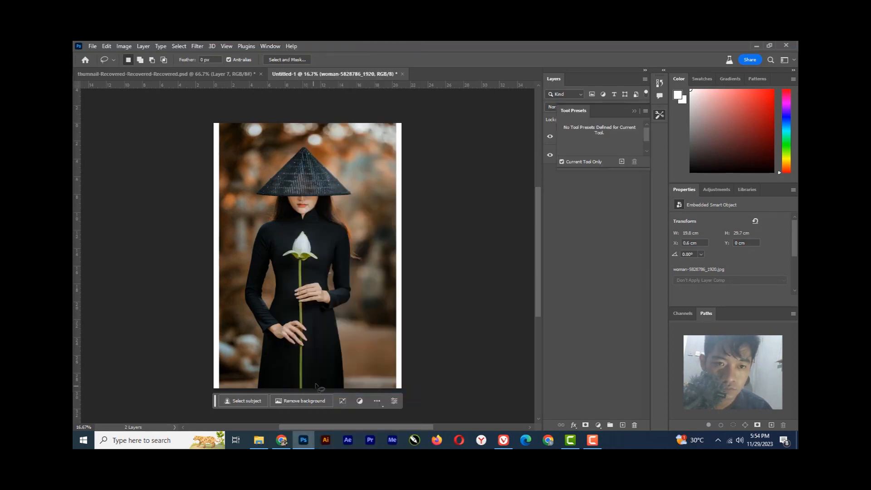
left_click(635, 113)
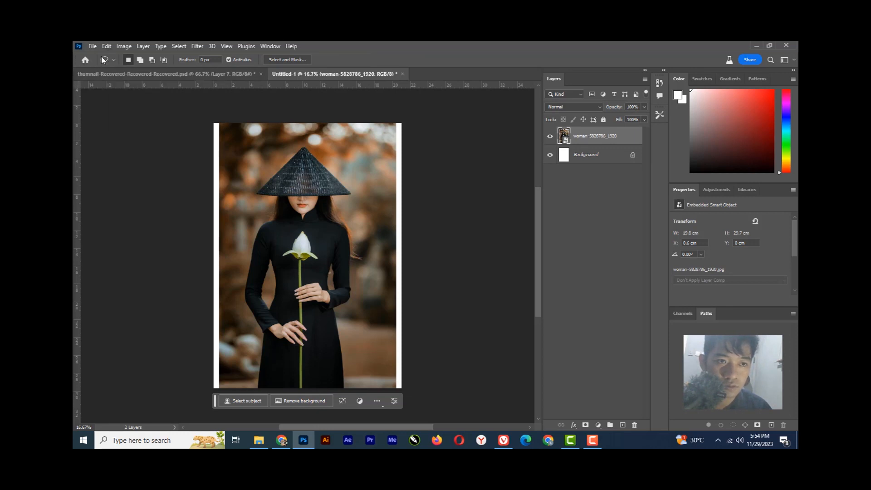
Step: Switch to the 3D workspace, dismiss the 3D notice and show the Lasso tool variants
left_click(272, 47)
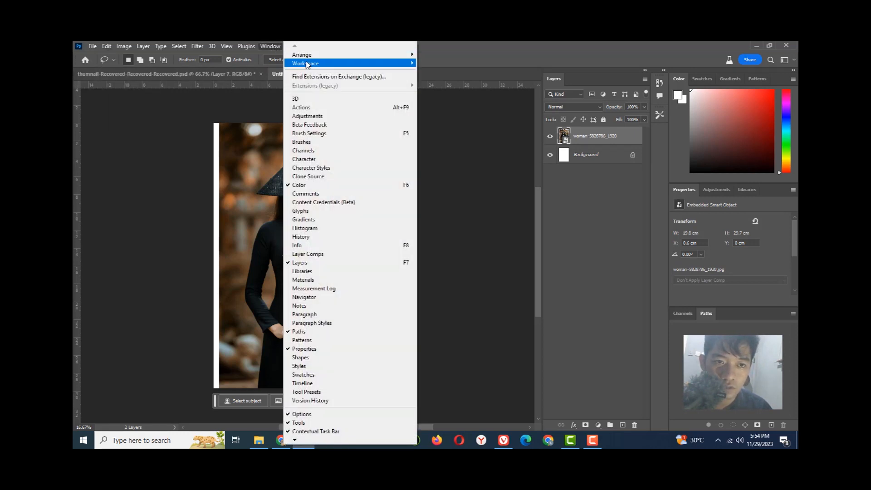
mouse_move(309, 65)
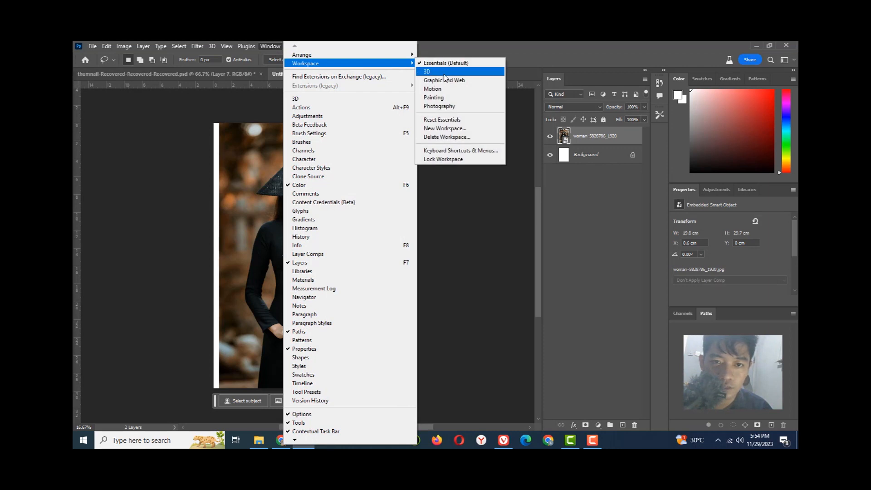
left_click(435, 72)
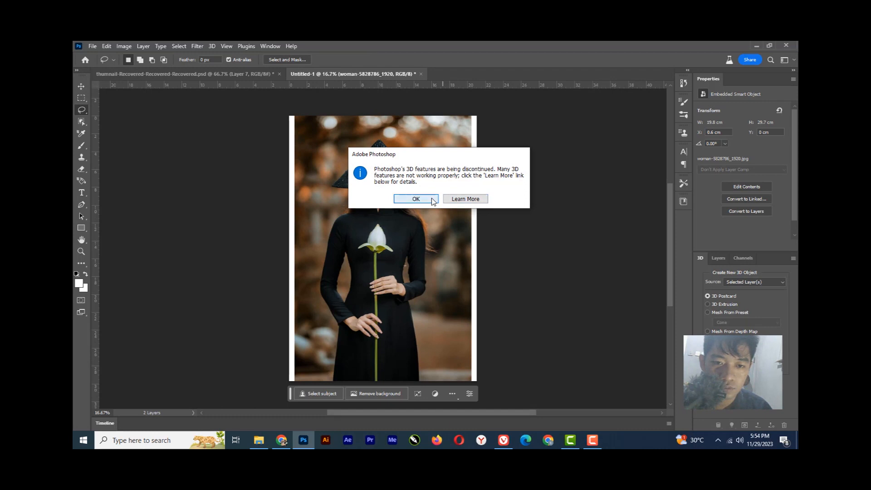
left_click(416, 199)
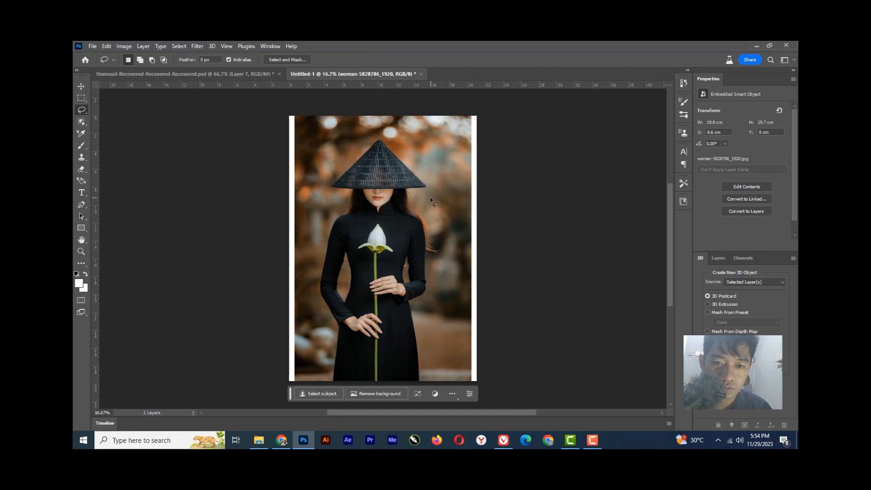
right_click(82, 112)
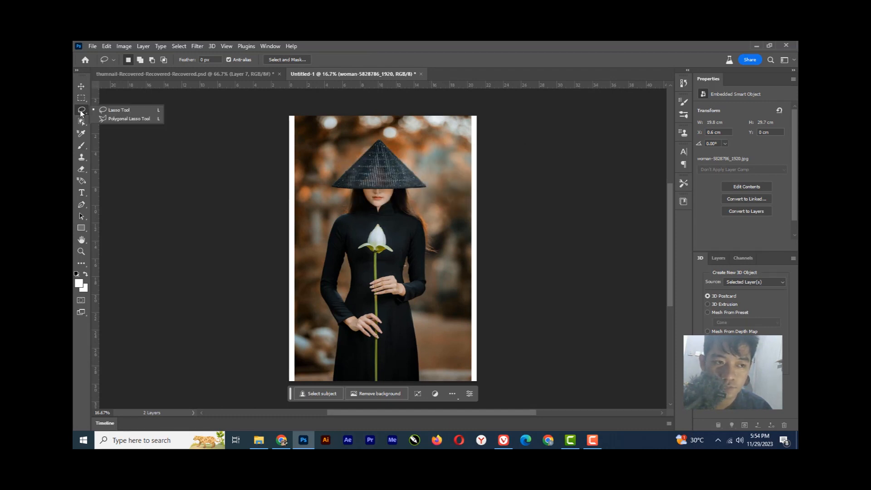
Step: Switch to the Essentials (Default) workspace and dock the floating toolbar
left_click(269, 47)
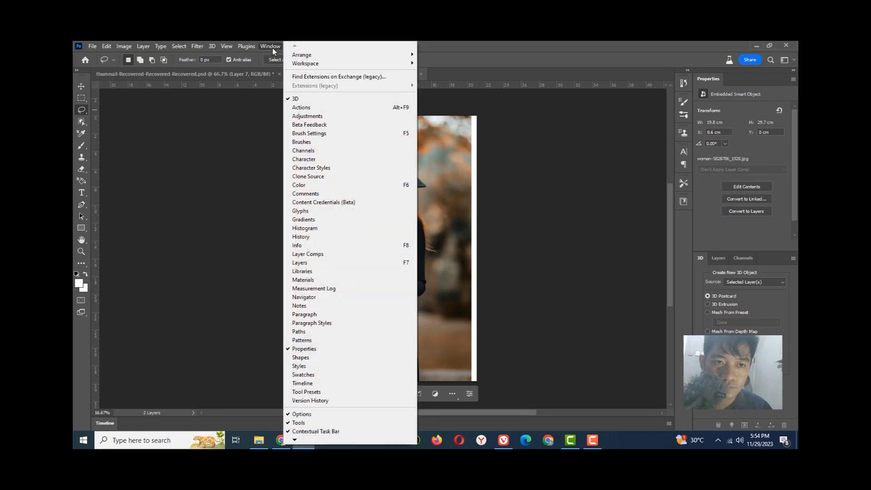
mouse_move(313, 64)
left_click(439, 63)
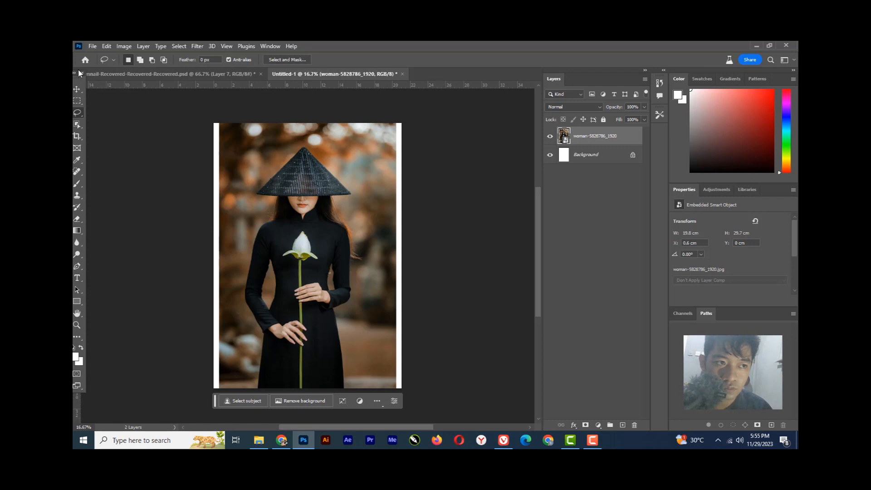
left_click(76, 89)
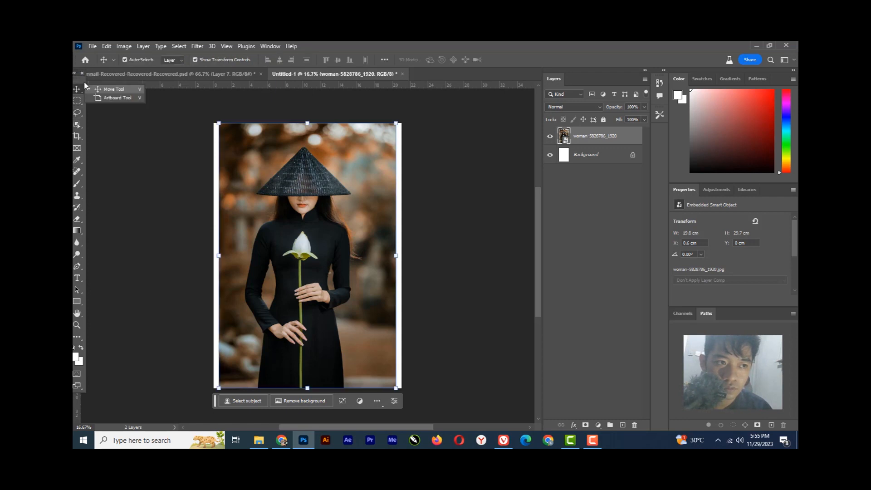
left_click_drag(78, 79, 73, 125)
Step: Draw a freehand Lasso selection around the hat and face, and clear it
left_click(83, 112)
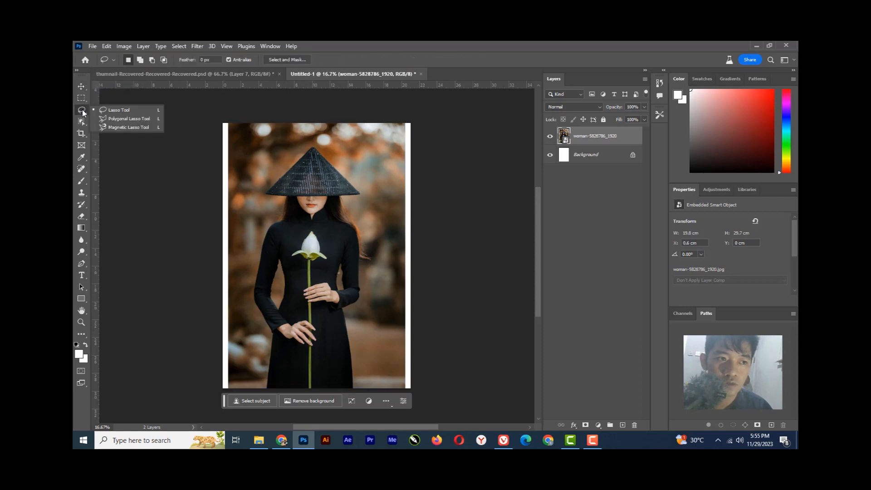
left_click(102, 110)
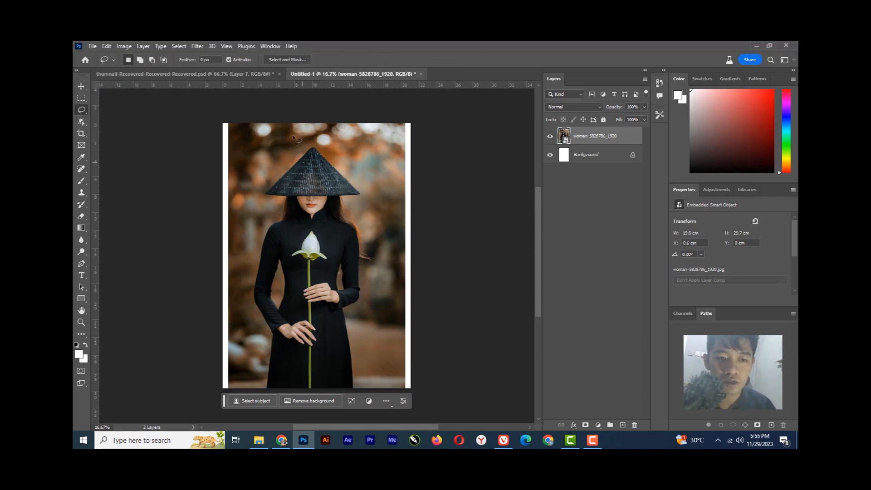
left_click_drag(317, 149, 346, 174)
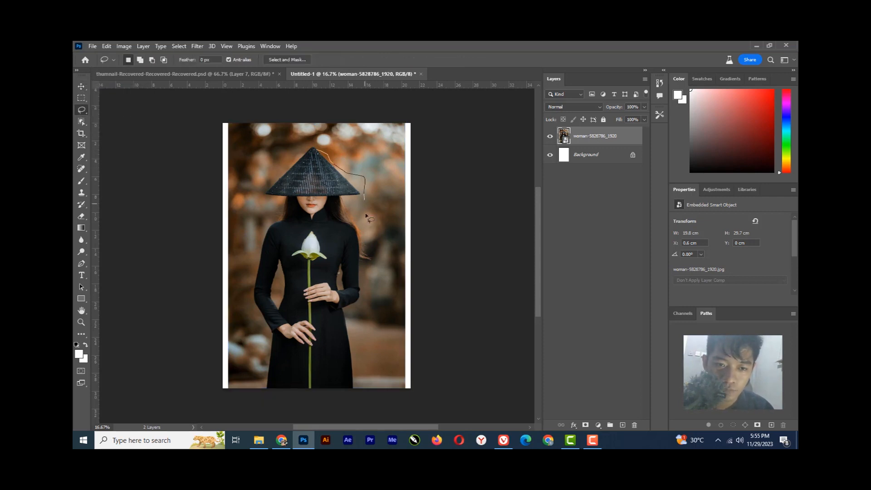
mouse_move(280, 207)
left_mouse_down()
mouse_move(294, 157)
mouse_move(314, 149)
left_mouse_up()
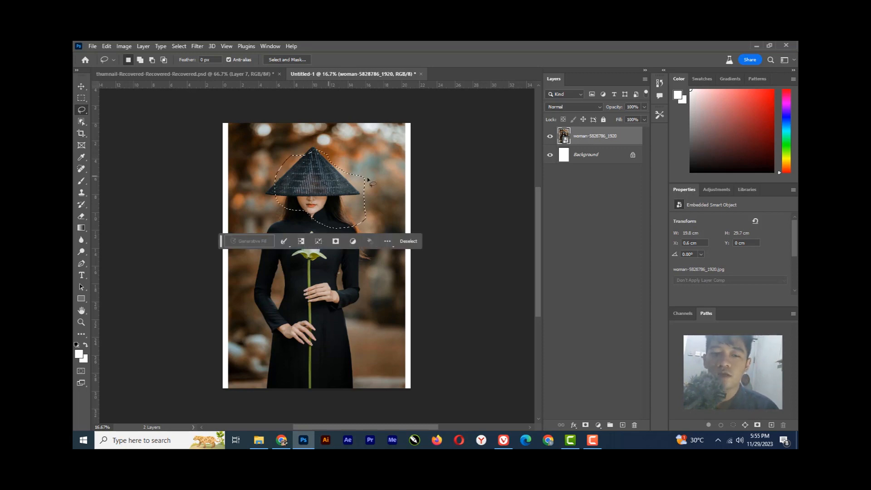
scroll(335, 188, "up", 8)
scroll(335, 190, "down", 2)
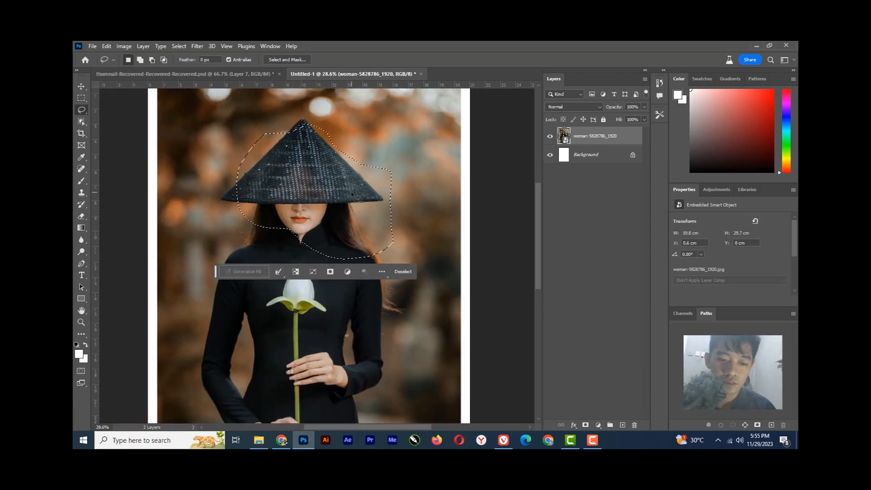
key("ctrl+d")
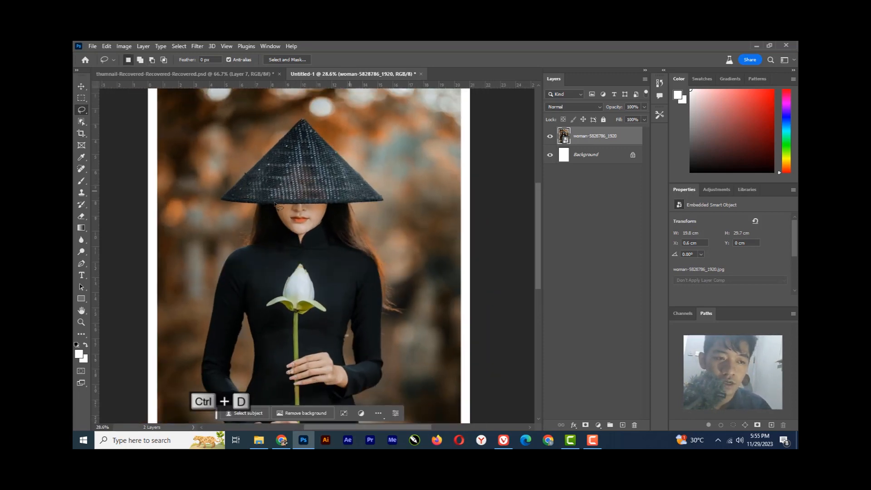
Step: Draw a Polygonal Lasso selection along the hat's slanted edge starting from its tip, and clear it
right_click(80, 109)
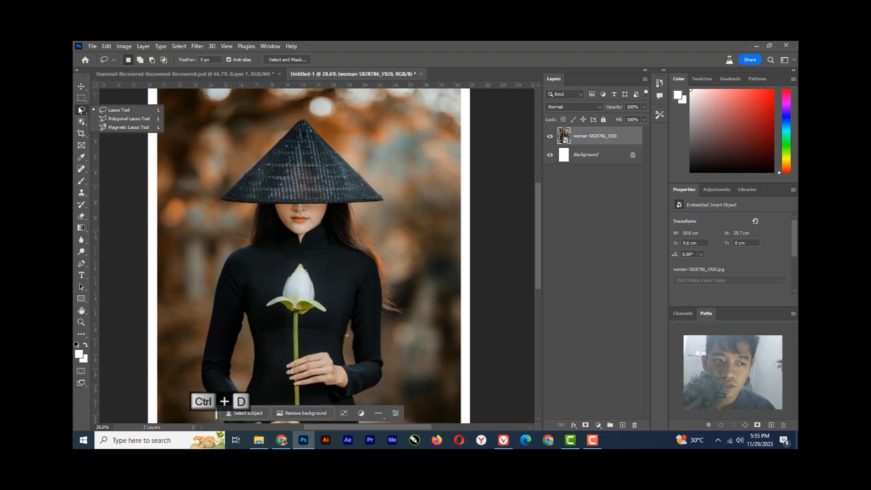
left_click(112, 118)
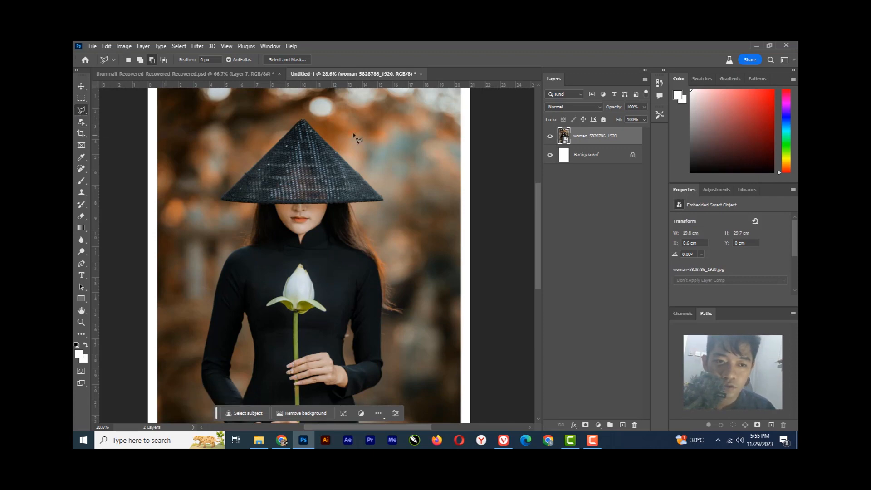
left_click(303, 121)
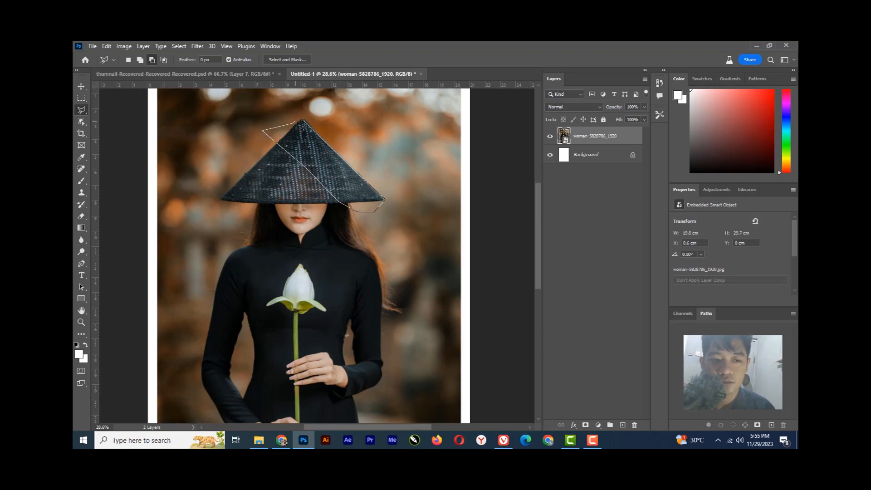
left_click(304, 123)
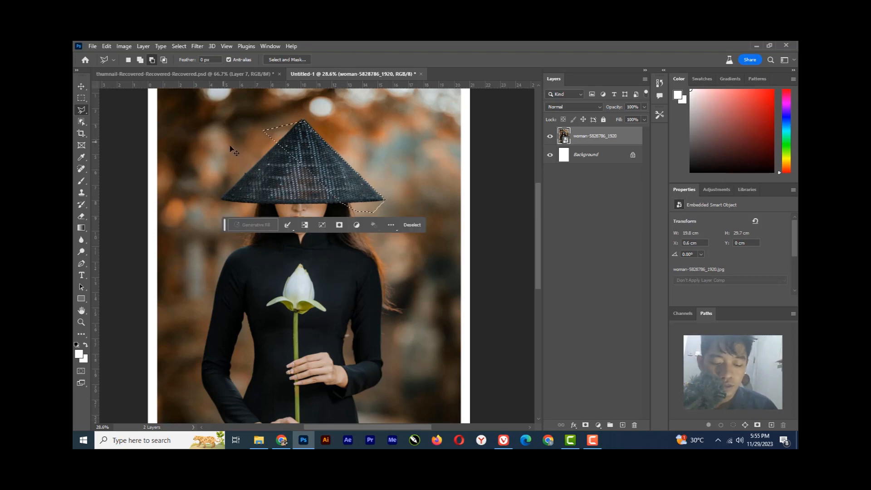
key("ctrl+d")
Step: Trace around the hat and hair with the Magnetic Lasso tool starting from the hat's tip, and clear the resulting selection
right_click(80, 111)
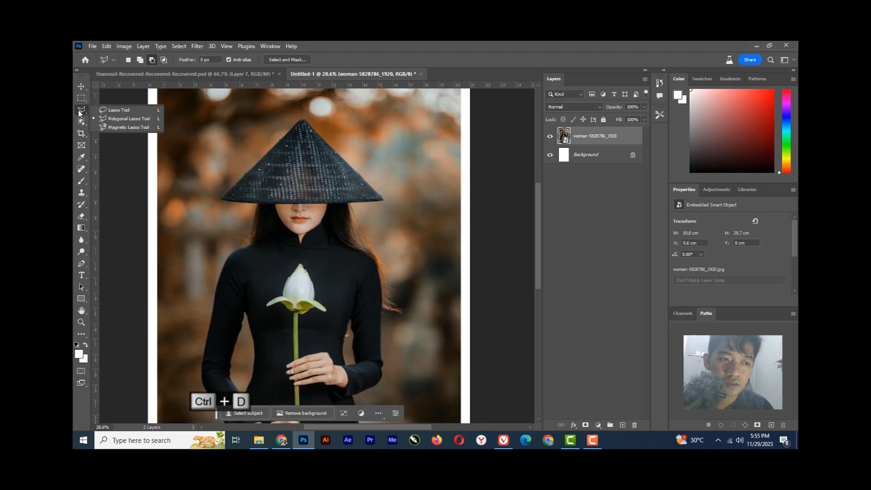
left_click(112, 128)
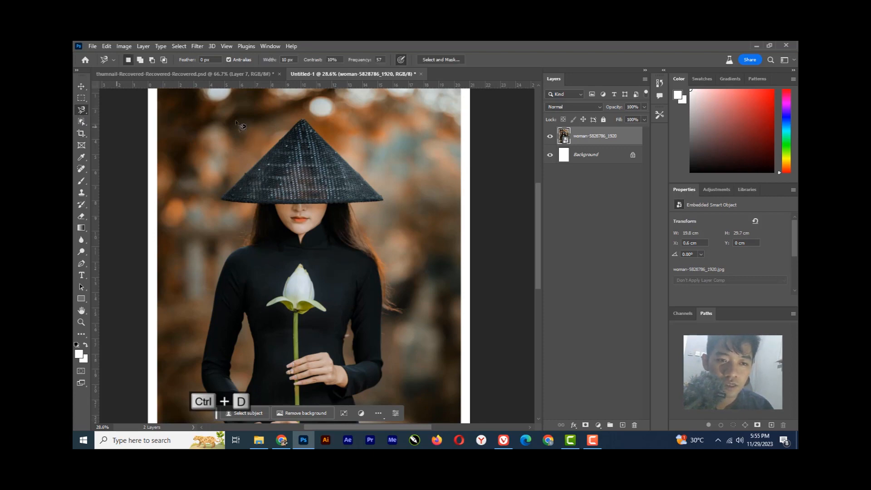
left_click(303, 121)
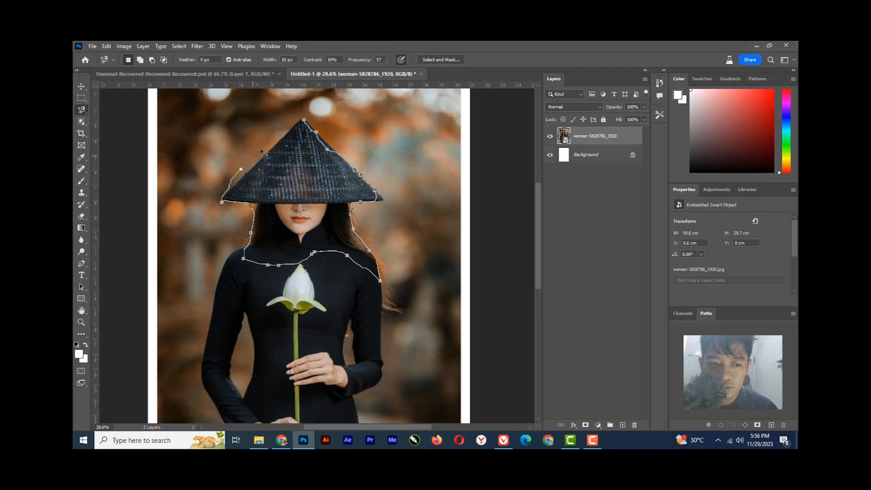
left_click(306, 120)
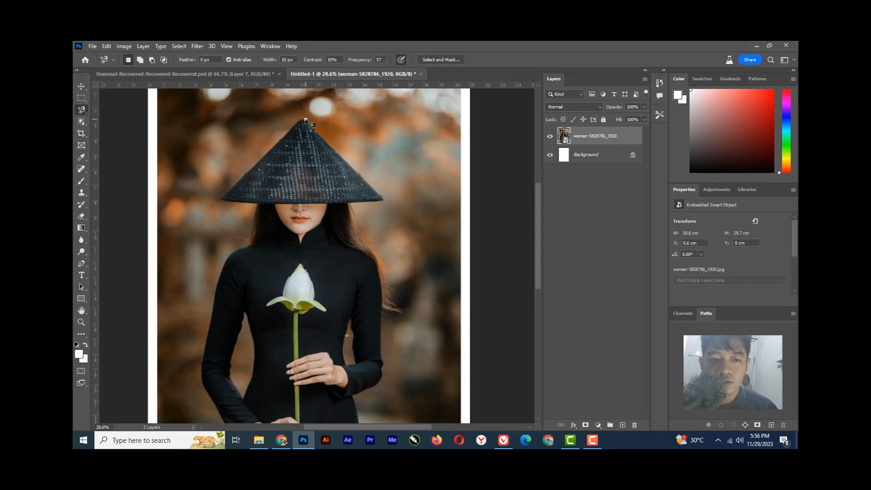
double_click(387, 134)
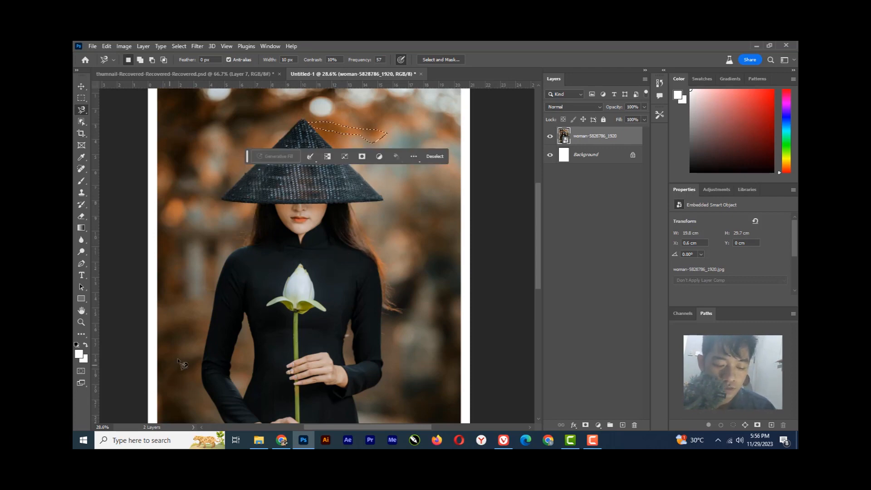
key("ctrl+d")
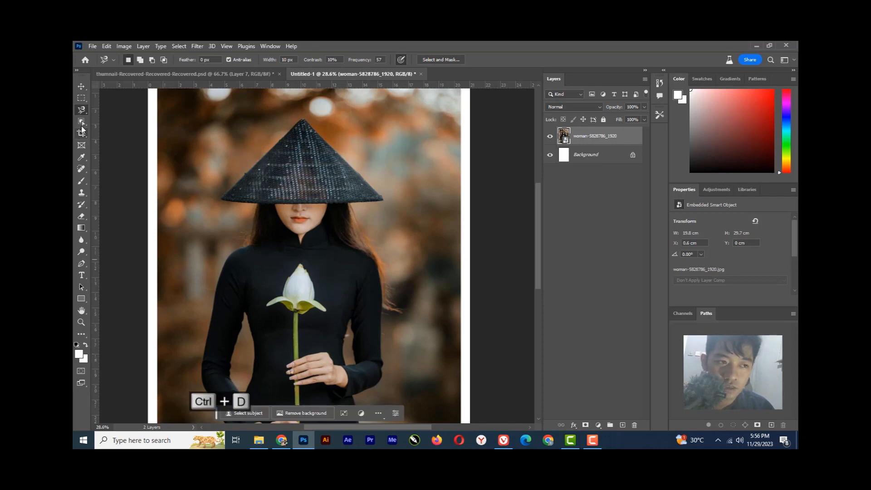
Step: Select the woman and her hat with the Object Selection tool, and clear the selection
left_click(83, 123)
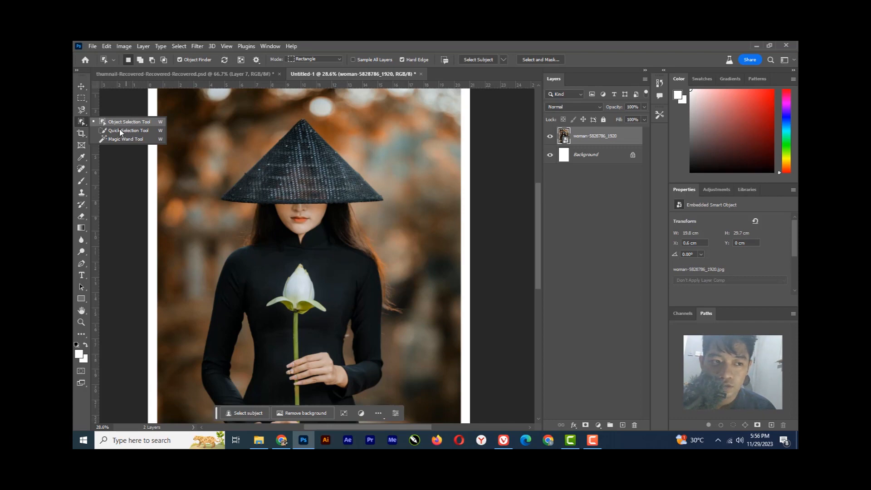
left_click(109, 125)
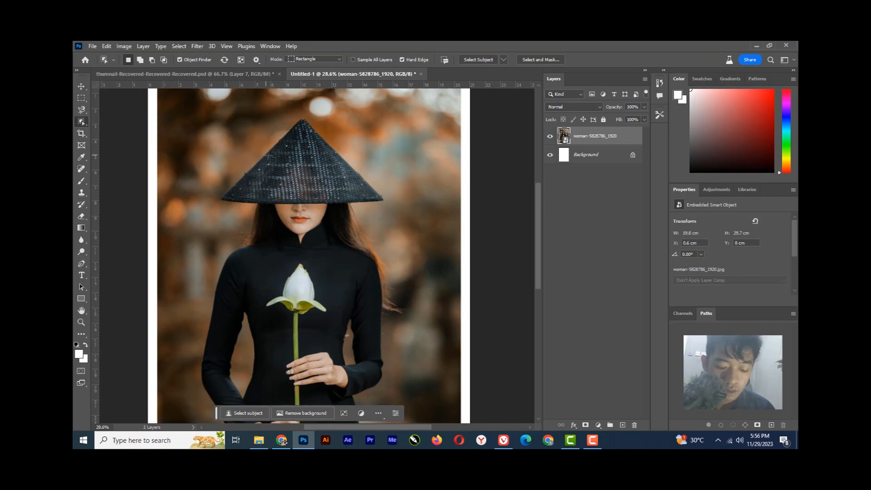
scroll(257, 146, "down", 2)
mouse_move(256, 146)
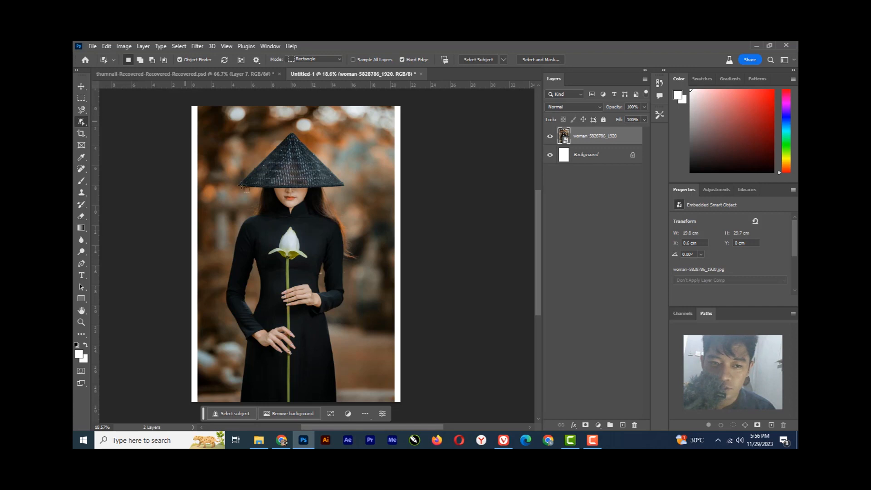
mouse_move(290, 190)
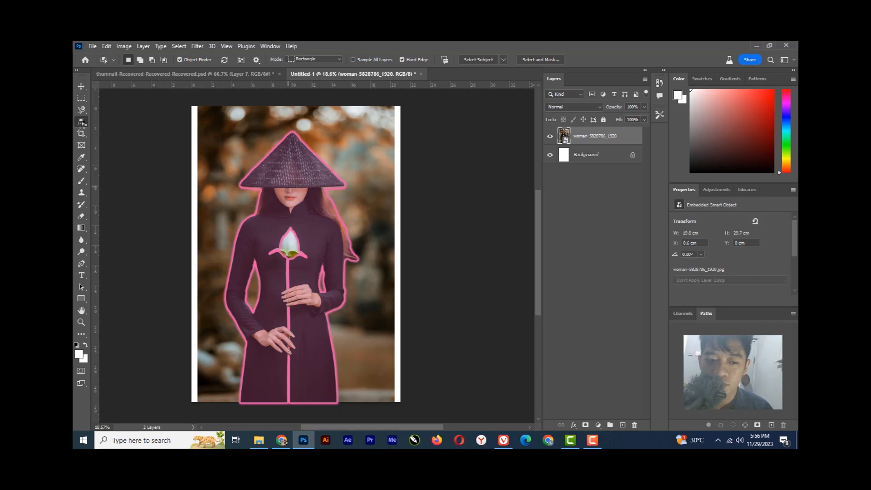
left_click(287, 174)
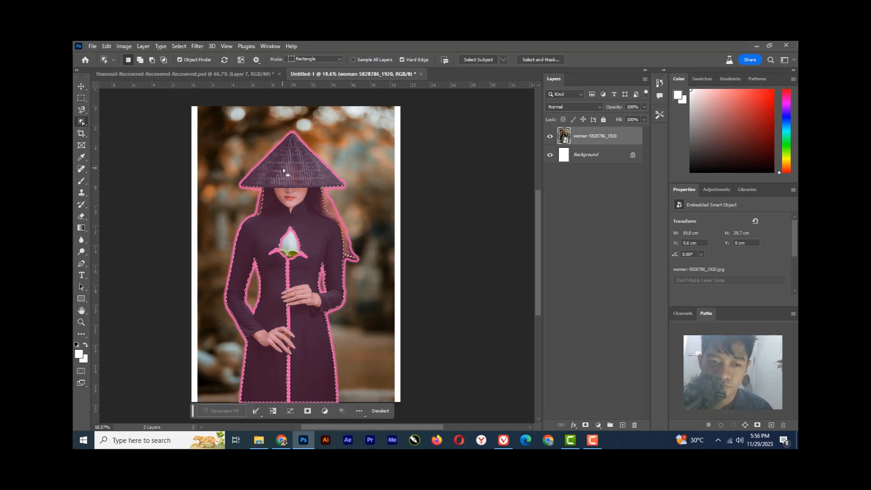
scroll(282, 168, "up", 2)
scroll(308, 257, "down", 1)
scroll(306, 249, "down", 1)
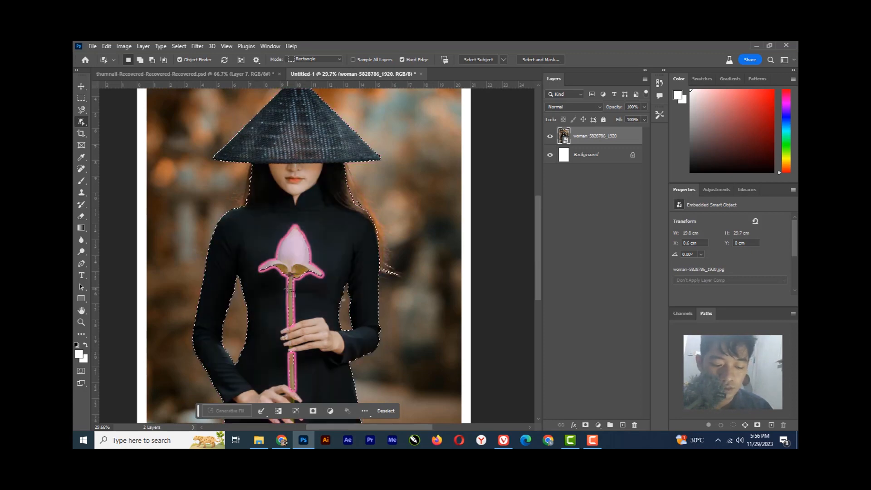
key("ctrl+d")
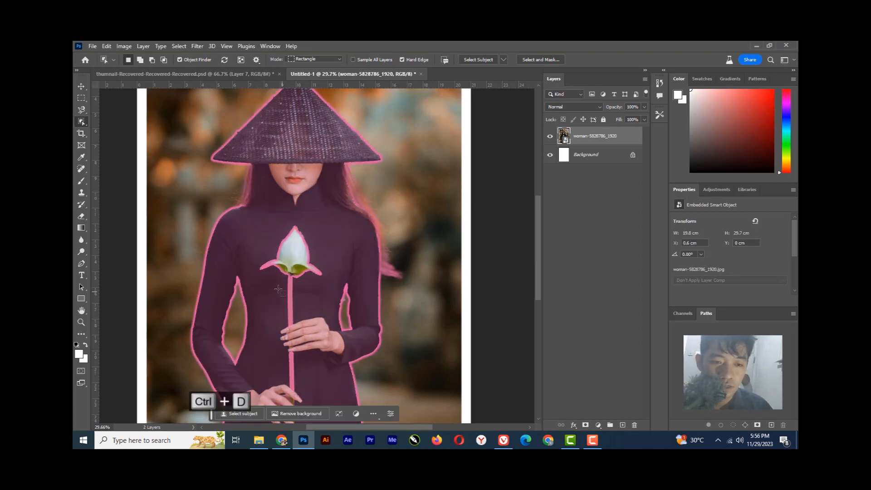
scroll(240, 195, "down", 2)
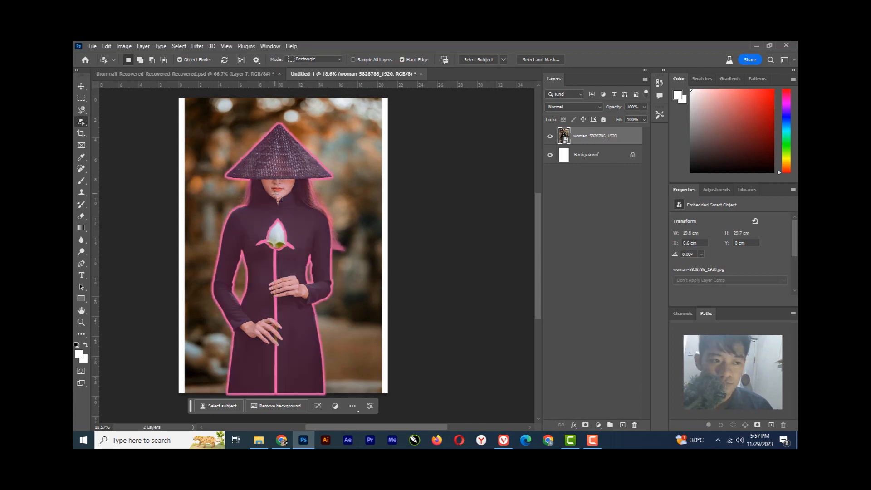
Step: Switch to the Move tool, select the woman with the automatic Select subject action, and clear the selection after inspecting its edges
right_click(81, 122)
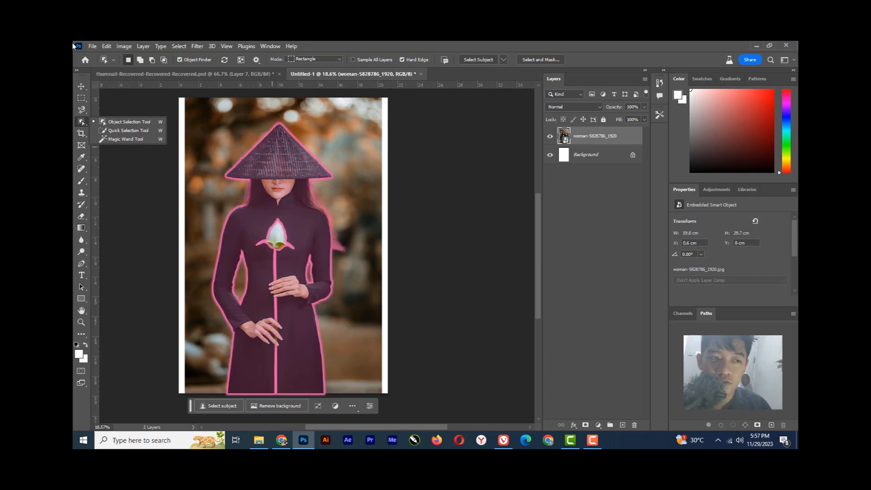
left_click(81, 86)
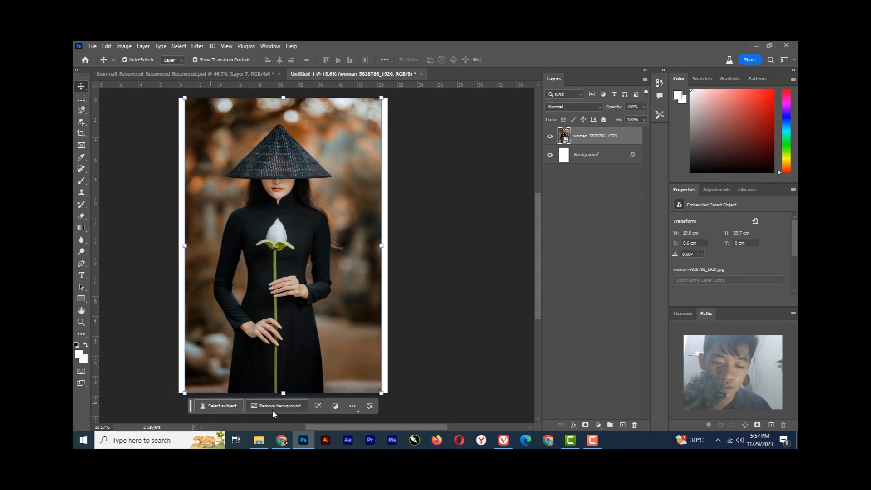
left_click(216, 408)
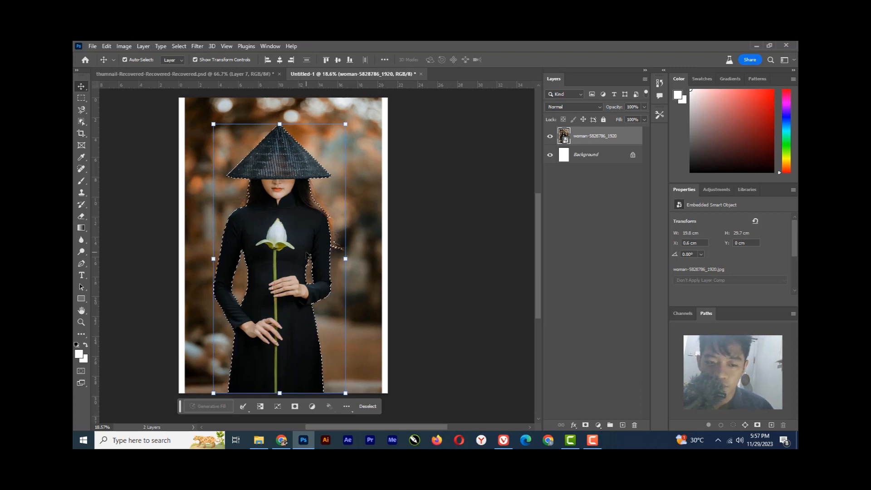
scroll(309, 255, "up", 5)
scroll(308, 255, "up", 1)
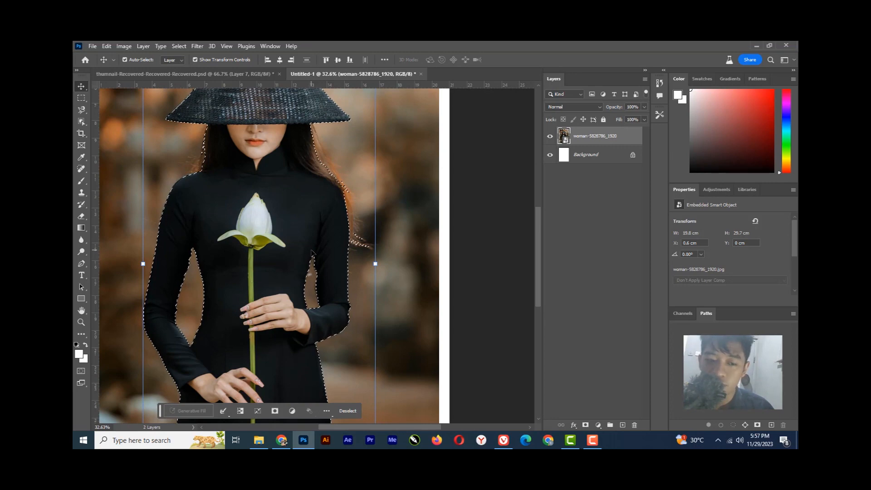
scroll(310, 254, "up", 3)
scroll(313, 252, "up", 1)
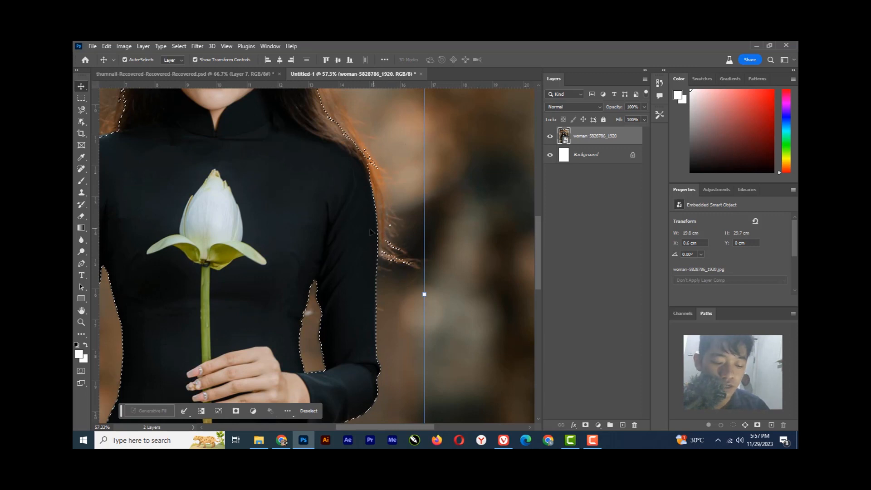
key("ctrl+d")
scroll(271, 196, "down", 3)
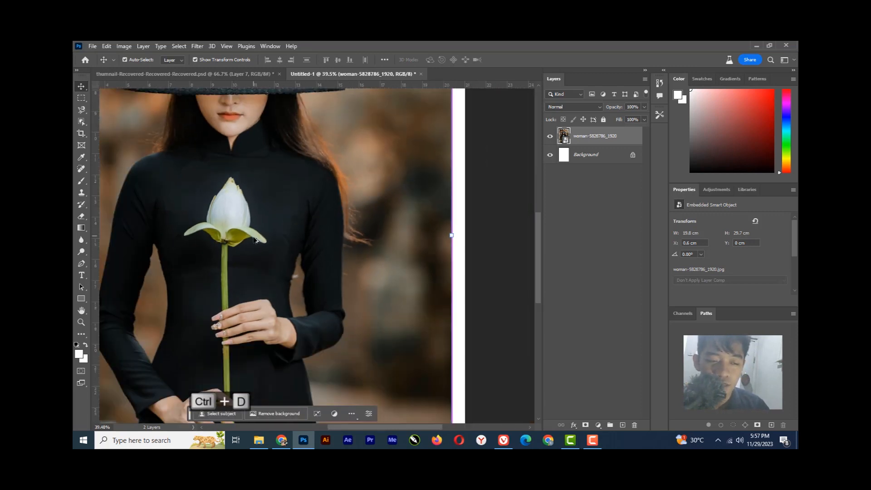
Step: Select the woman with the Subject command, check the selection edge along her loose hair, and clear it
left_click(178, 46)
left_click(178, 46)
scroll(312, 102, "down", 3)
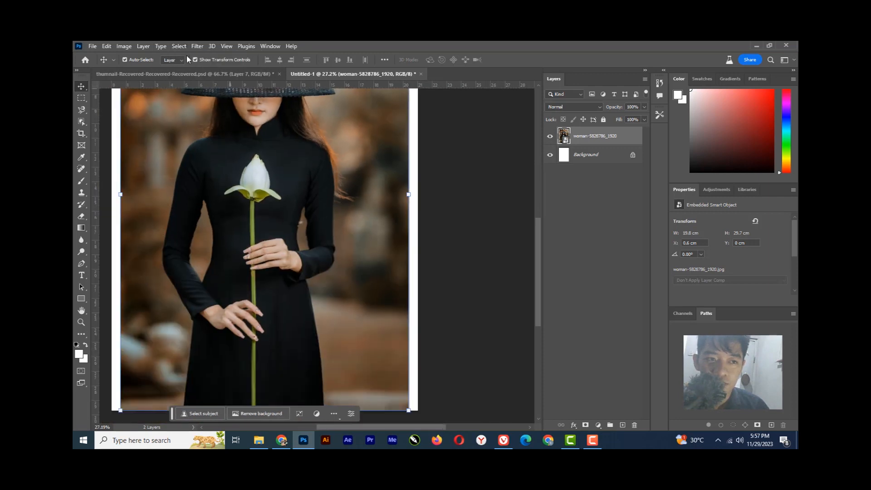
left_click(184, 48)
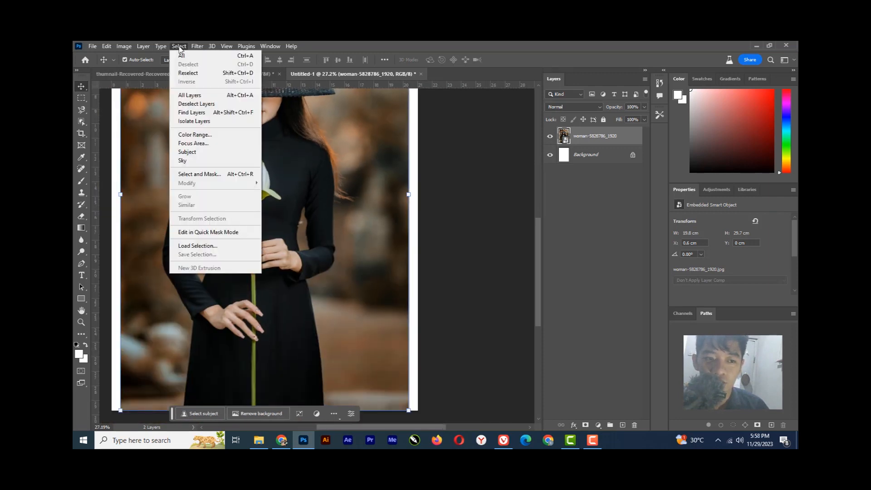
left_click(203, 152)
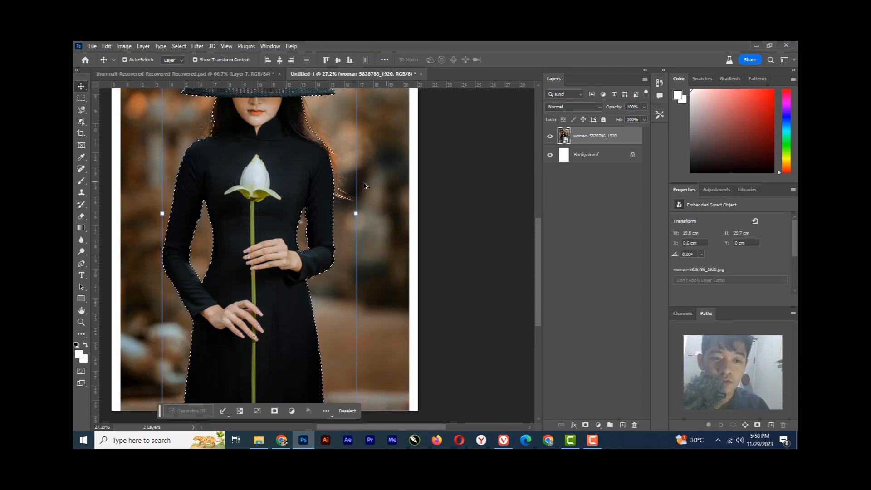
scroll(326, 200, "up", 4)
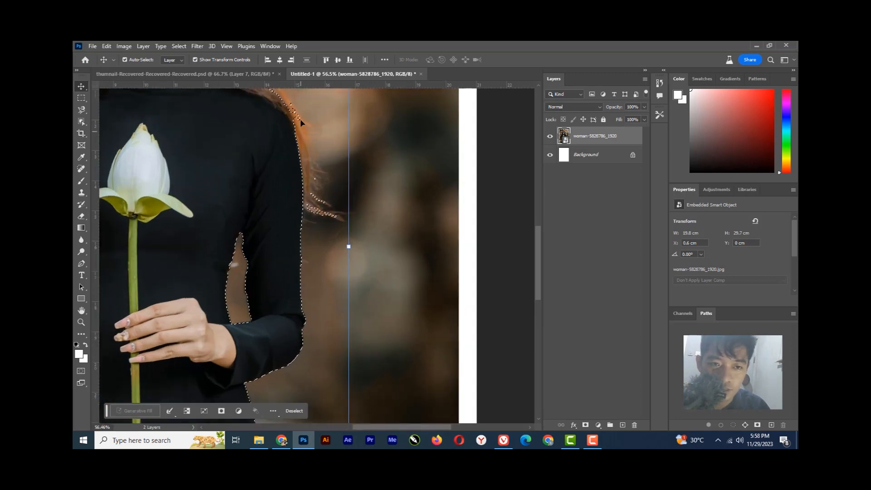
scroll(288, 121, "up", 3)
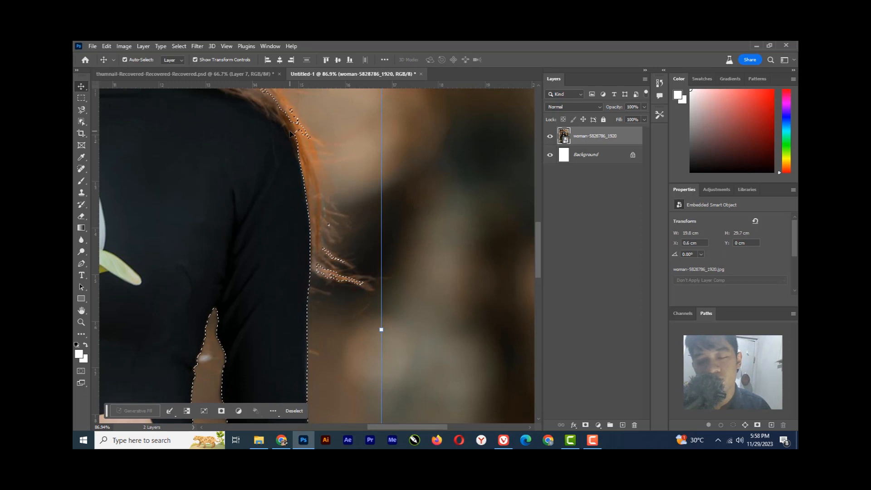
scroll(301, 145, "up", 3)
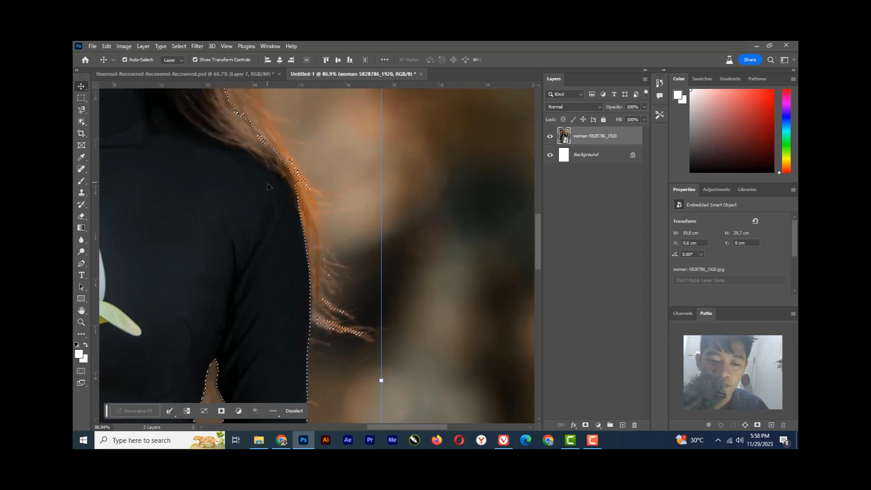
scroll(328, 238, "down", 3)
key("ctrl+d")
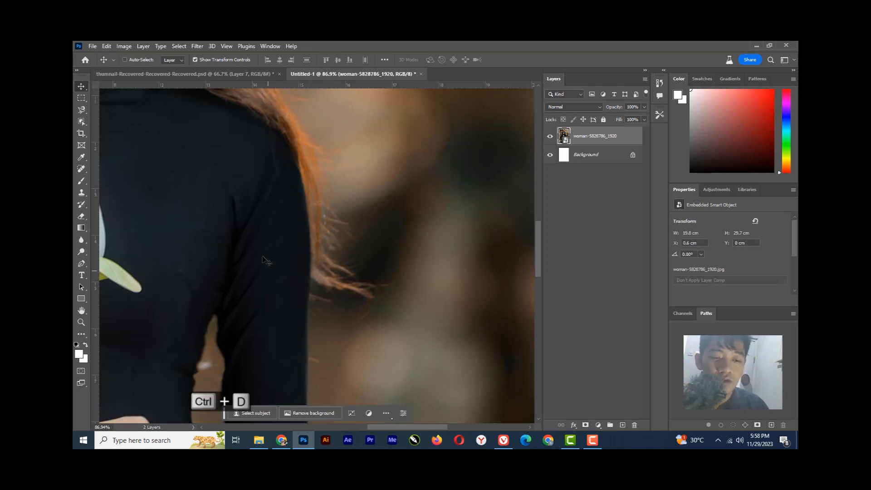
scroll(209, 235, "down", 1)
scroll(211, 235, "down", 3)
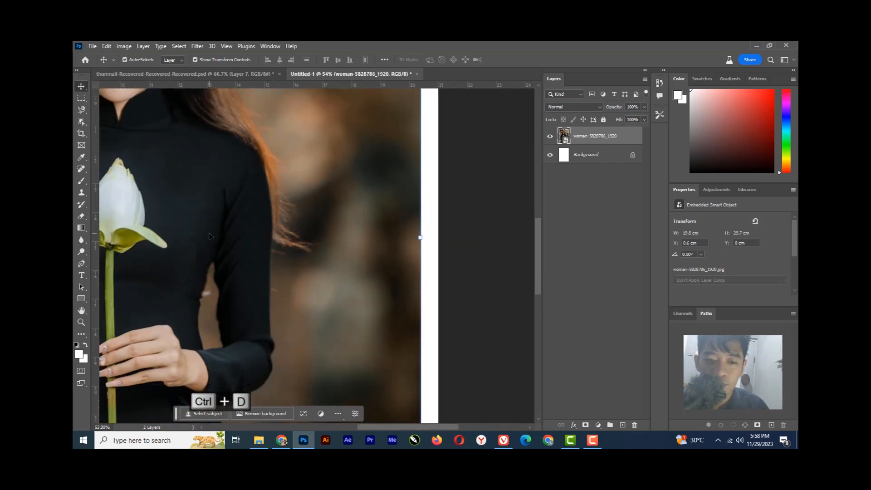
scroll(228, 239, "down", 3)
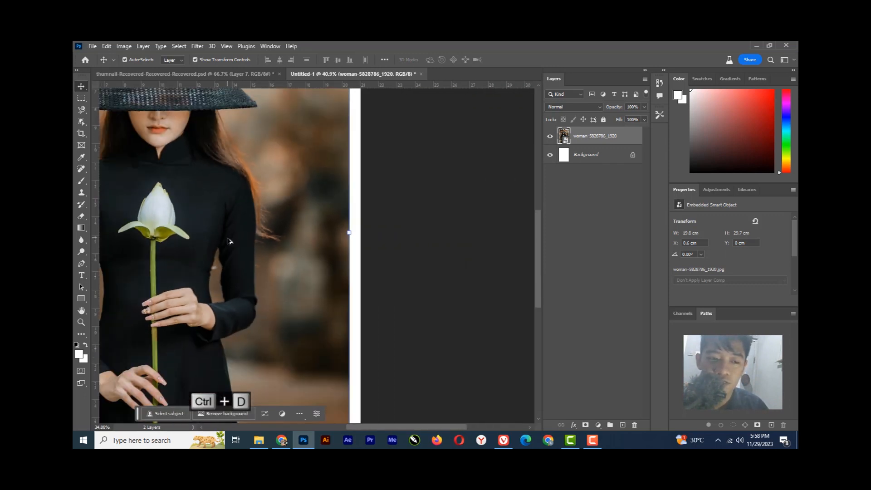
Step: Start a path with the Pen tool in Shape mode at the hat's tip and place the first points down its right slope
left_click_drag(287, 237, 352, 243)
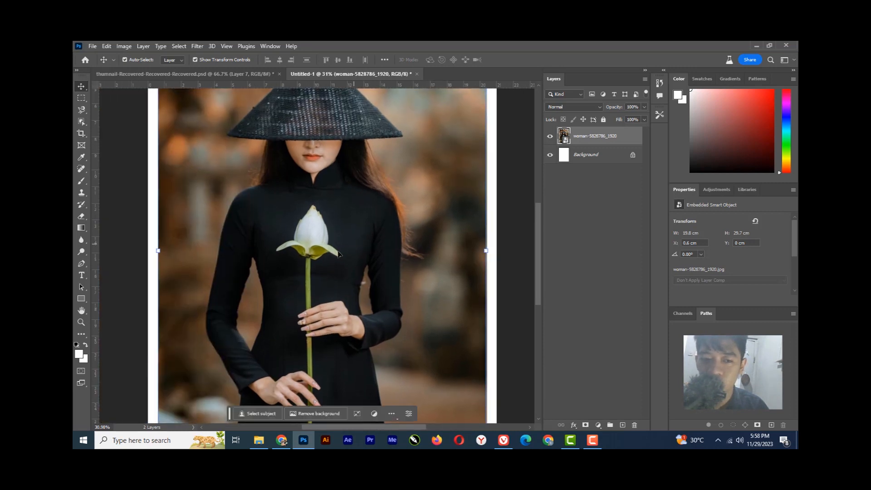
scroll(339, 253, "up", 3)
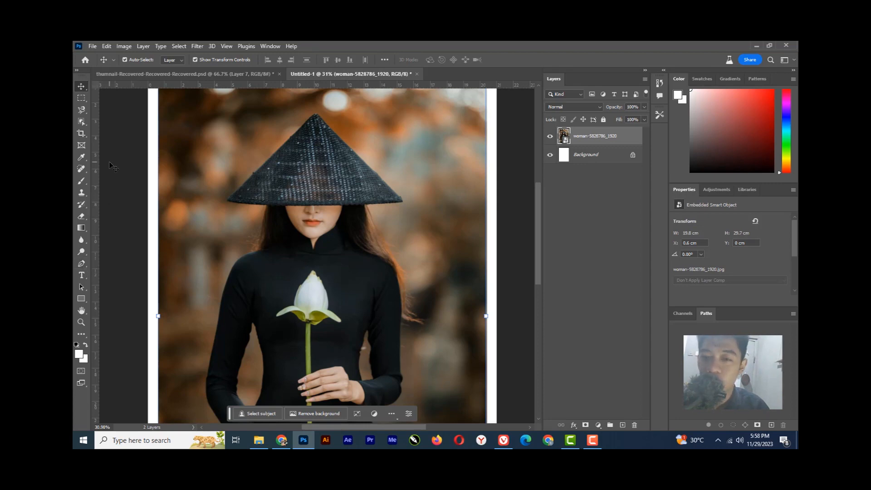
left_click(82, 264)
left_click(115, 263)
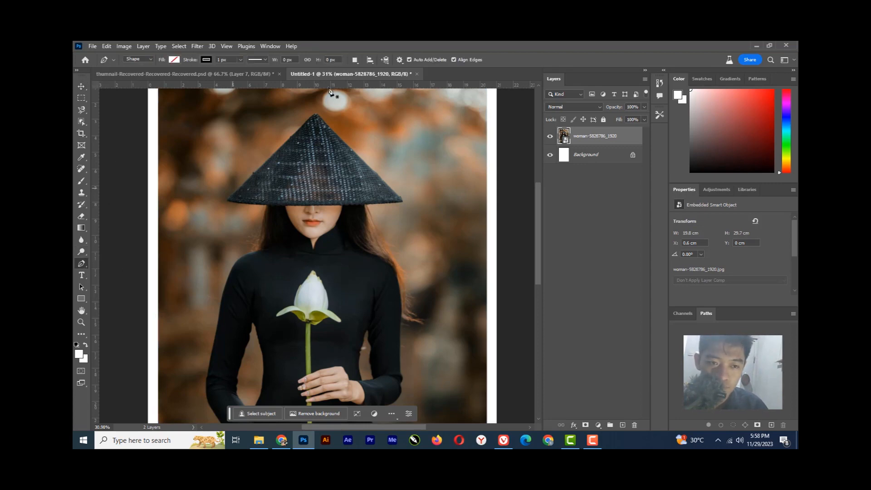
scroll(340, 137, "up", 3)
scroll(340, 138, "up", 2)
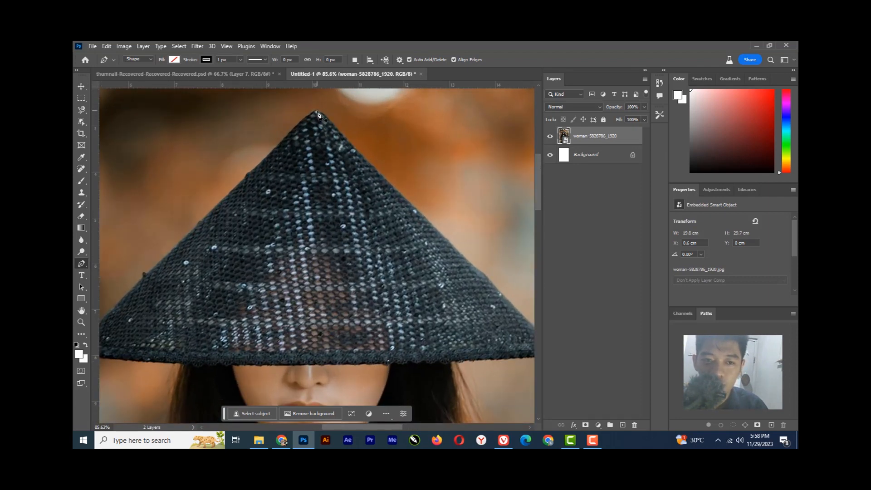
left_click(317, 111)
left_click(372, 167)
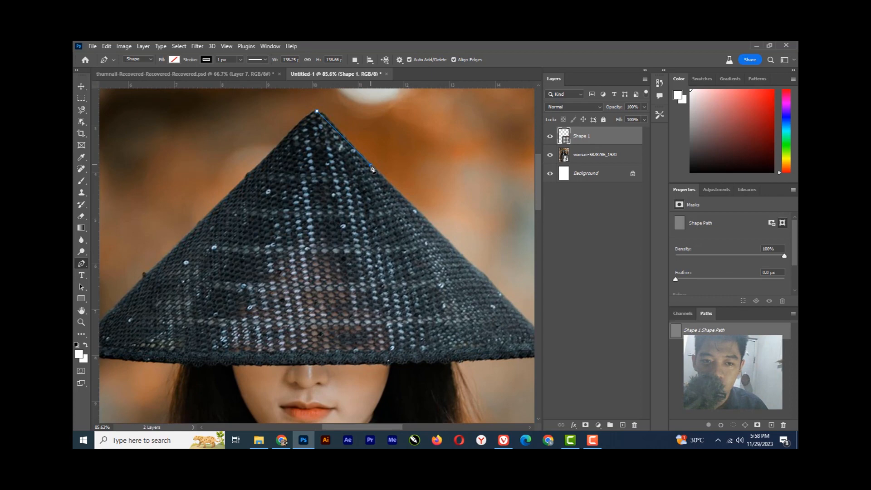
key("ctrl+z")
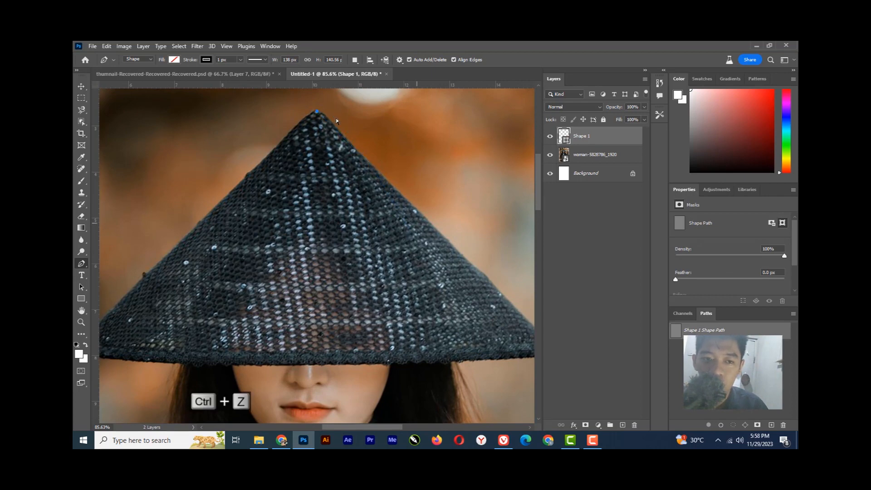
left_click_drag(332, 123, 347, 142)
left_click_drag(391, 183, 413, 206)
Step: Continue the path down the hat's right slope, around the brim's corner, and back along the underside to the hair
scroll(390, 136, "down", 3)
scroll(391, 136, "right", 4)
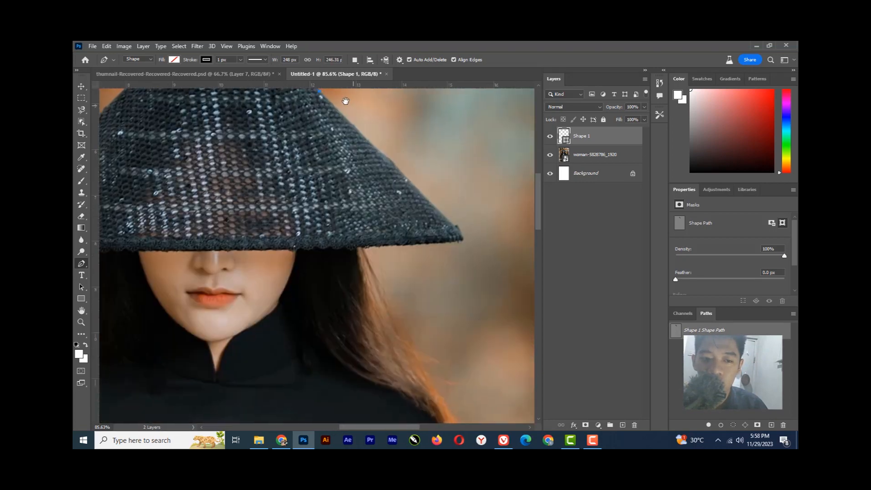
left_click(347, 173)
left_click(382, 204)
left_click(405, 228)
left_click(428, 252)
left_click(442, 264)
left_click(447, 267)
left_click(452, 277)
left_click(452, 281)
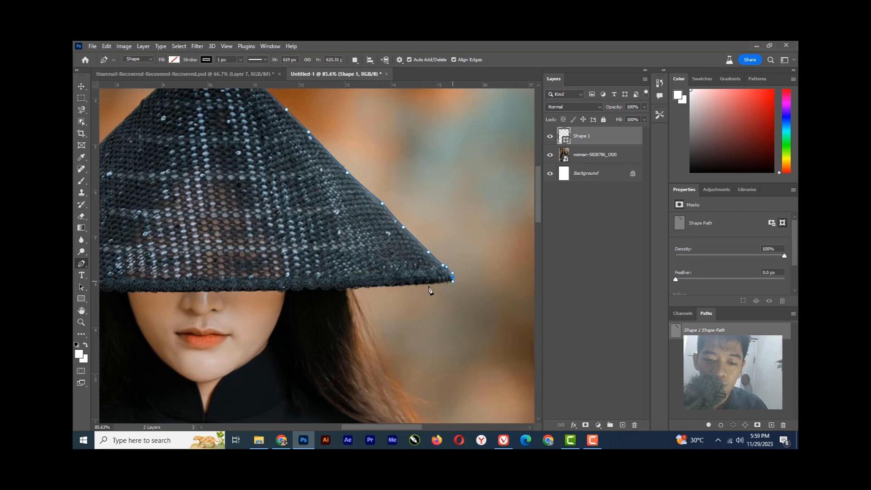
left_click_drag(408, 285, 353, 291)
Step: Try a white fill on the shape and set the fill back to none
left_click(138, 60)
left_click(137, 65)
left_click(174, 60)
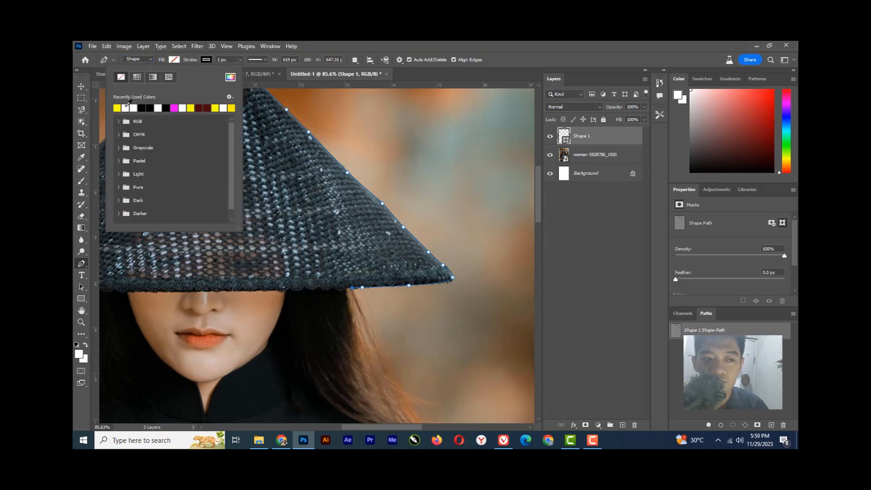
left_click(125, 107)
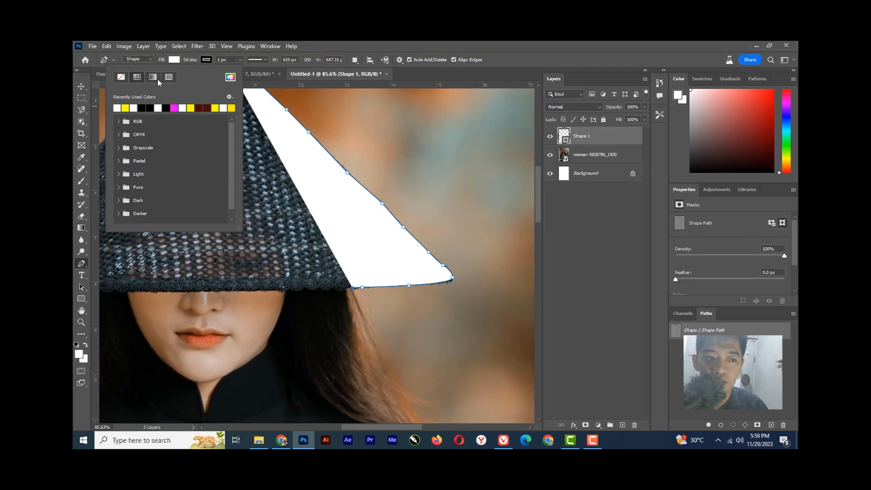
left_click(121, 77)
left_click(206, 60)
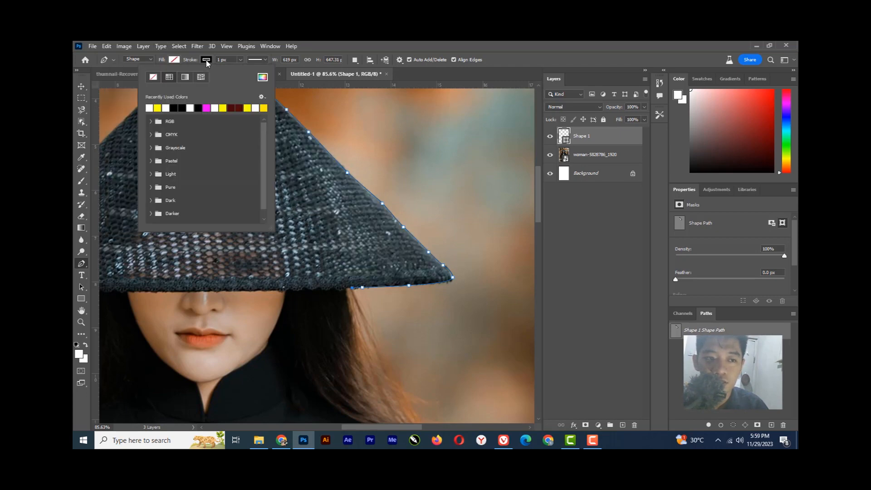
left_click(206, 61)
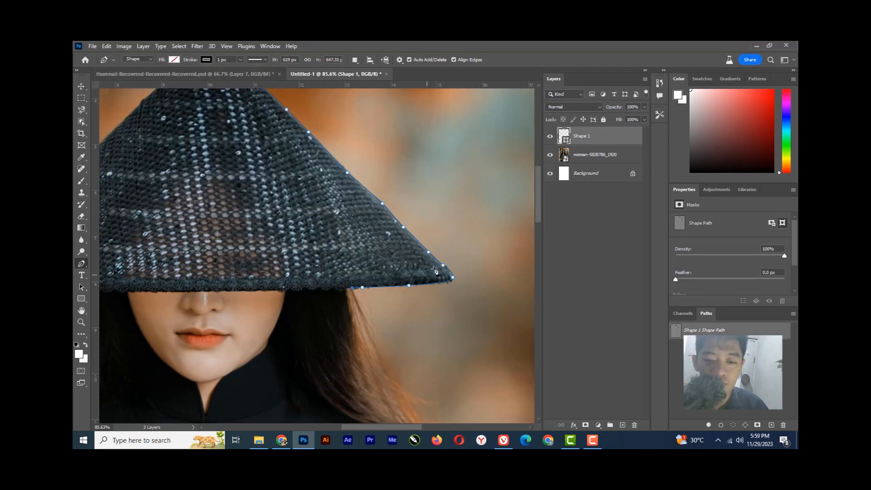
Step: Reduce the shape's stroke width to 0.07 px
left_click(240, 61)
left_click_drag(246, 73, 236, 74)
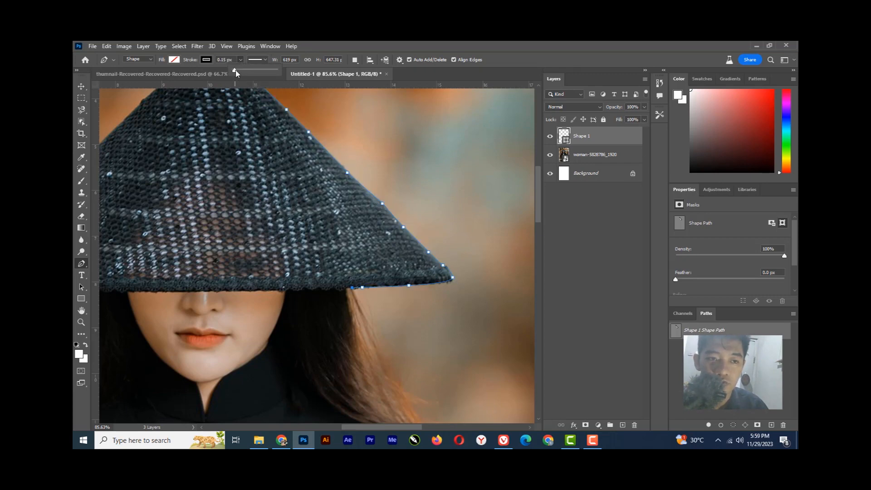
left_click_drag(237, 74, 234, 75)
double_click(225, 61)
type("1")
left_click(382, 203)
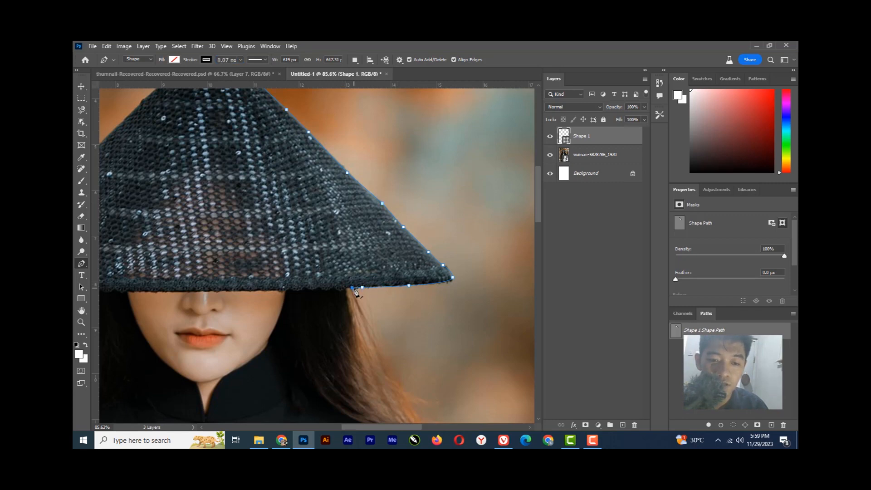
Step: Extend the path from the brim down the outer edge of the loose hair toward the shoulder
scroll(361, 236, "down", 1)
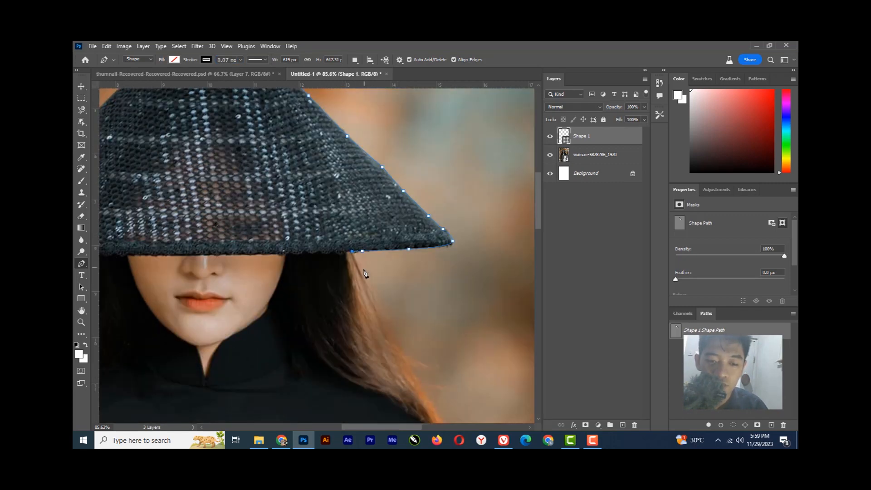
scroll(365, 274, "down", 1)
left_click_drag(349, 231, 385, 307)
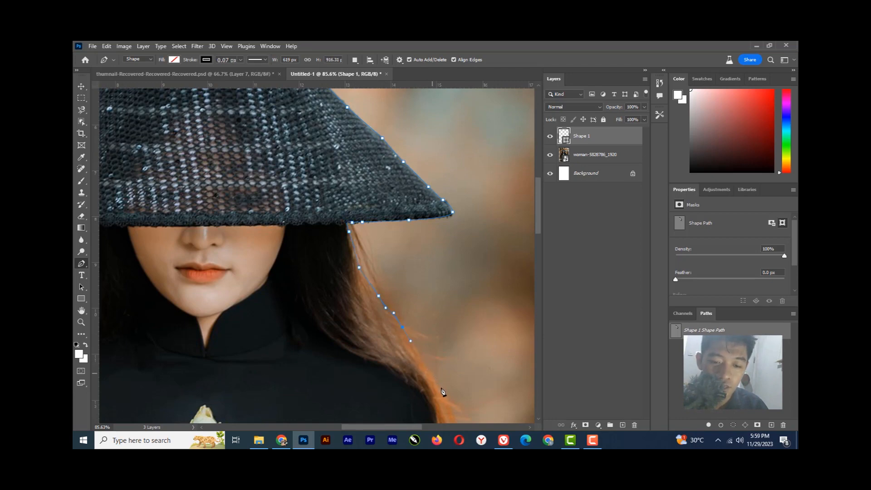
left_click_drag(443, 344, 383, 136)
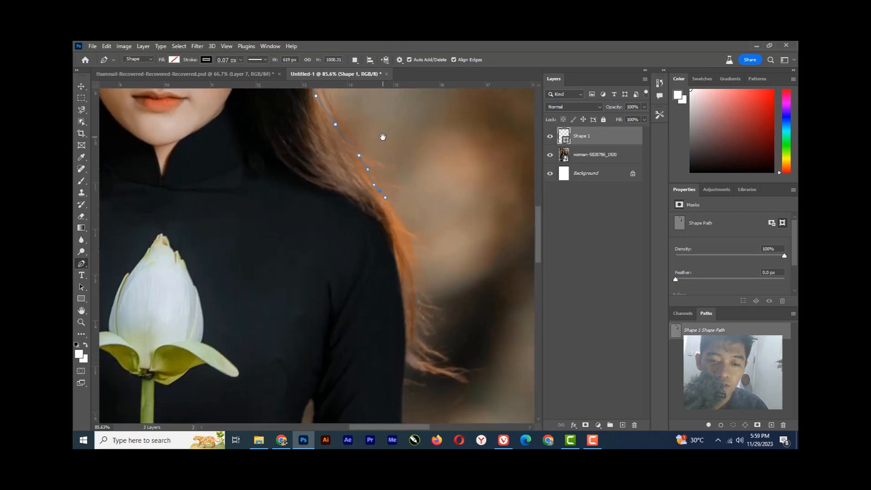
scroll(394, 147, "down", 5)
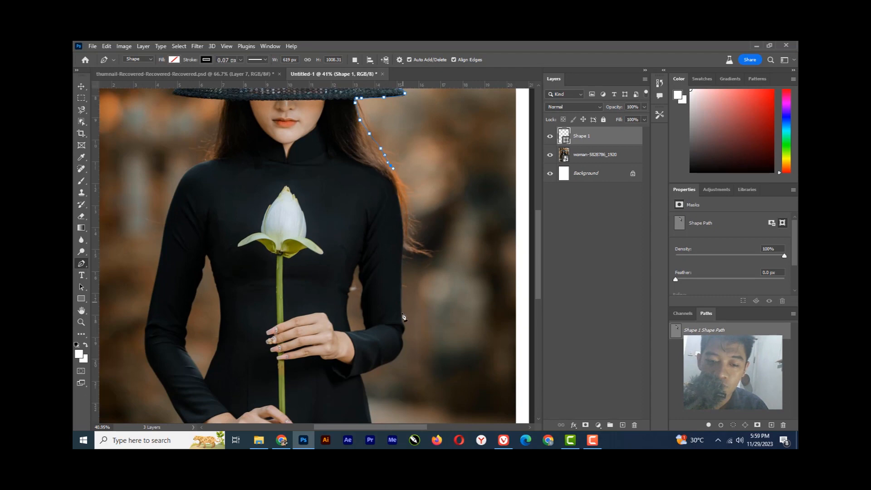
scroll(404, 317, "down", 2)
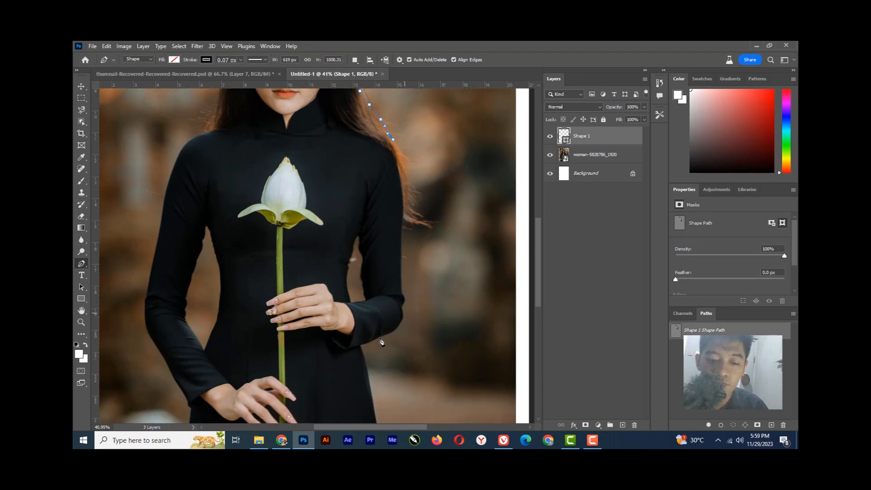
scroll(278, 297, "up", 5)
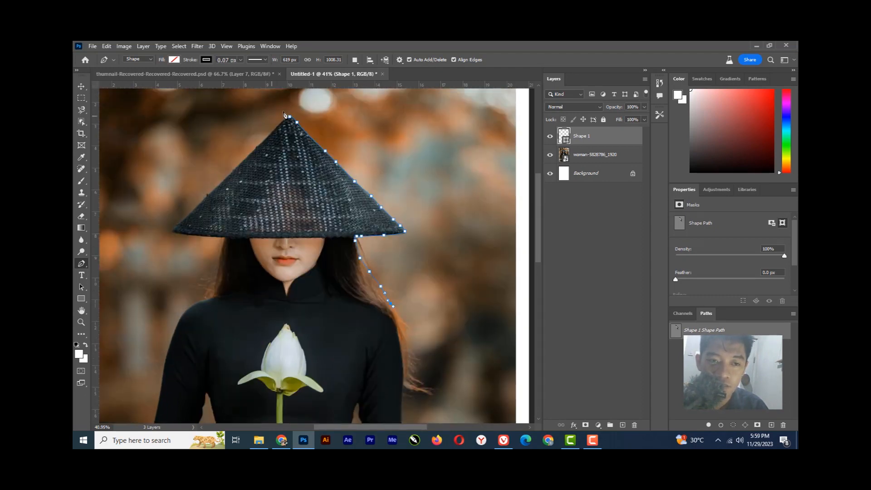
scroll(369, 358, "down", 2)
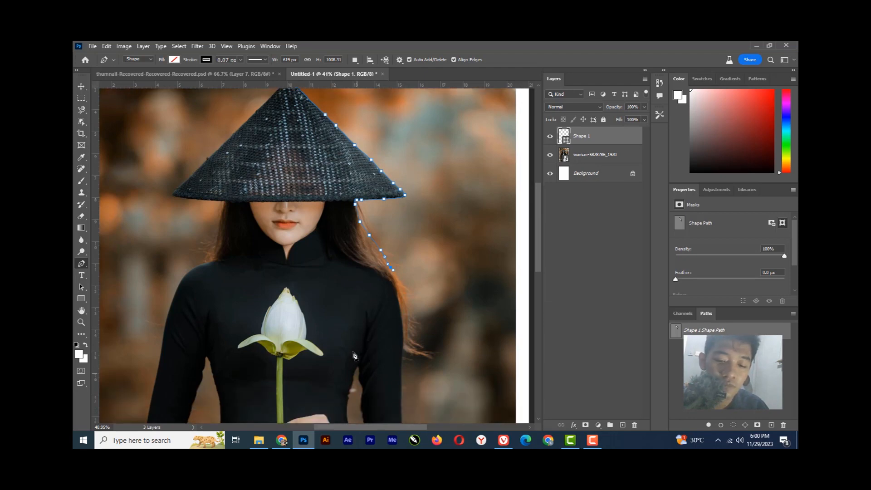
left_click(593, 444)
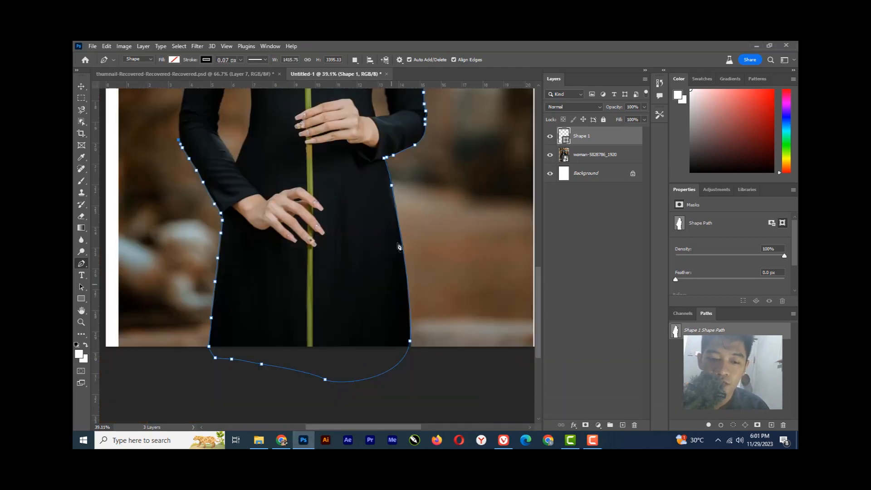
Step: Continue the path from the left elbow up the outer edge of the sleeve, undoing and replacing misplaced points
left_click_drag(300, 256, 406, 339)
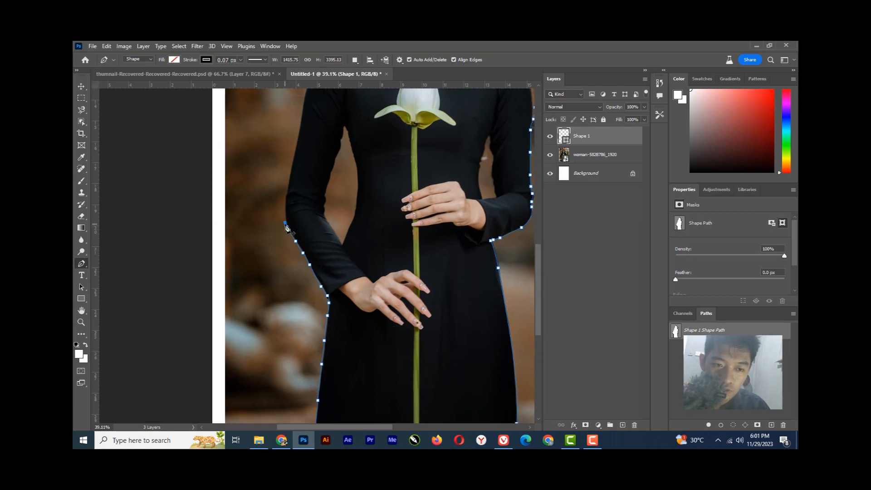
left_click_drag(285, 210, 283, 207)
key("ctrl+z")
left_click(296, 152)
scroll(302, 158, "up", 3)
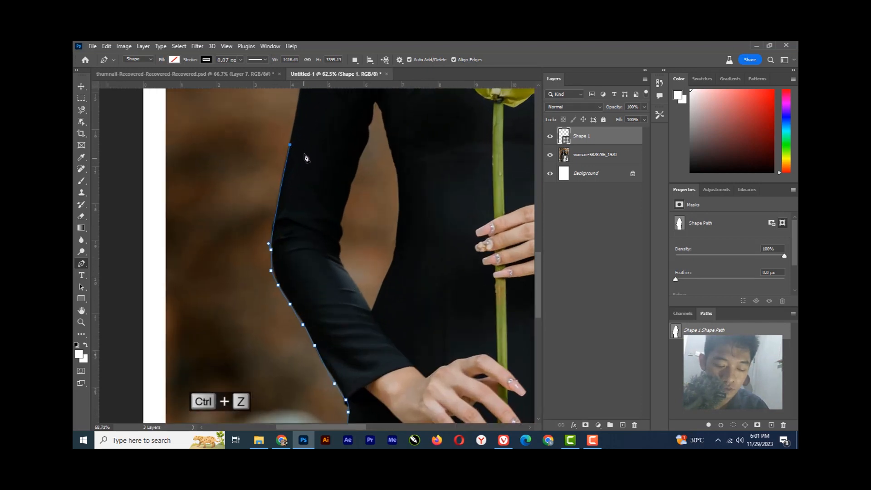
left_click_drag(311, 177, 340, 233)
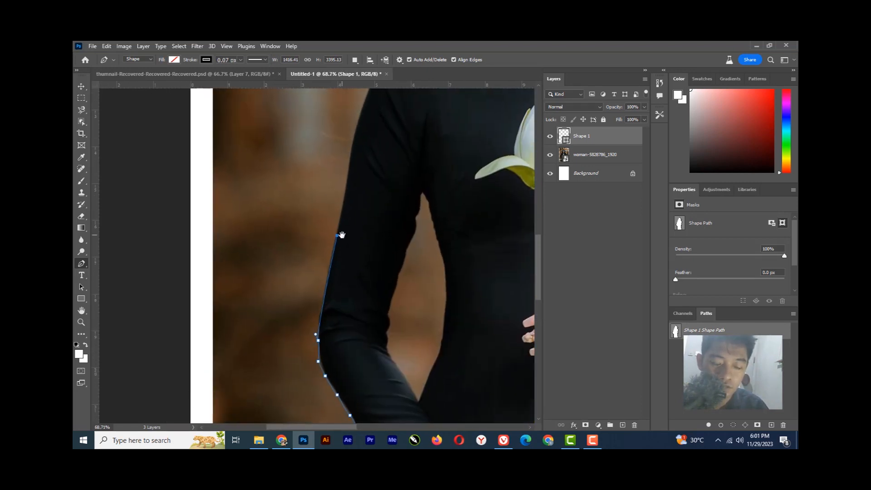
left_click(347, 187)
left_click(350, 145)
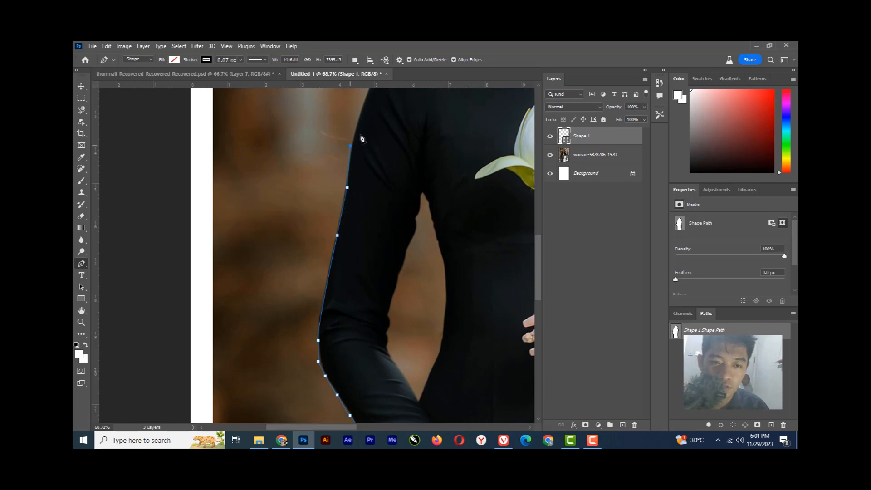
key("ctrl+z")
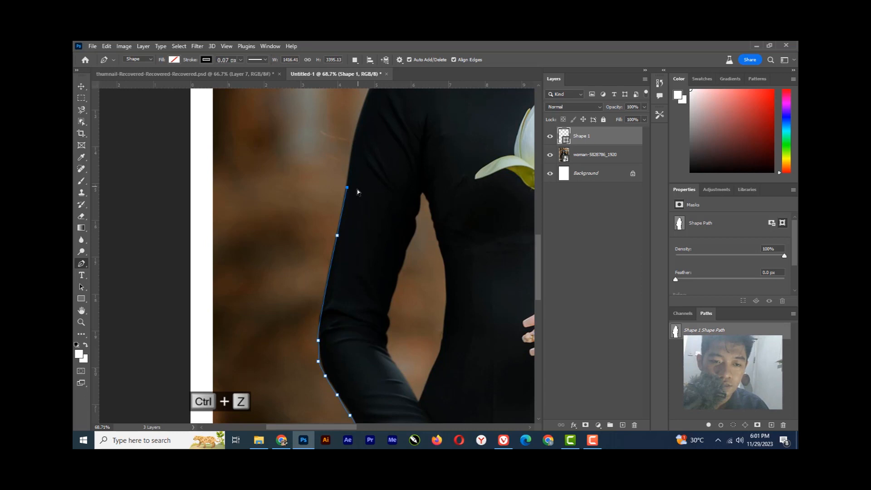
left_click(350, 154)
Step: Extend the path up the upper arm and over the curve of the left shoulder to the hair
left_click_drag(372, 153, 360, 262)
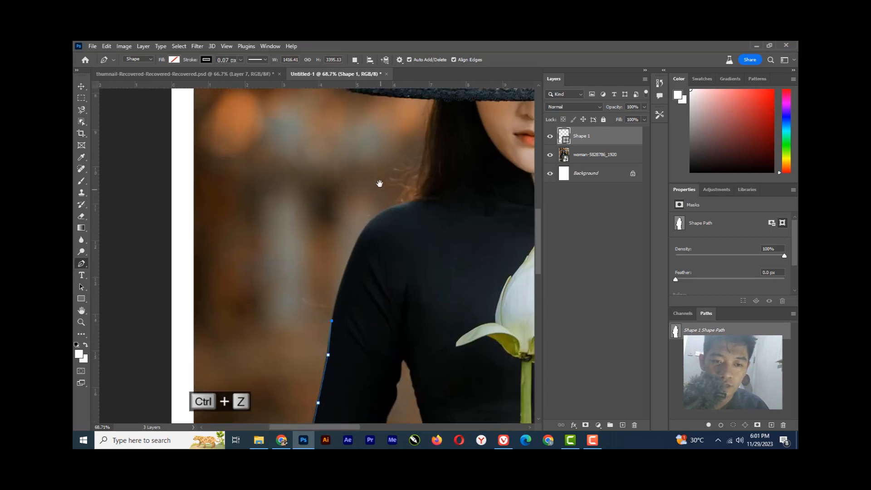
left_click_drag(320, 342, 319, 349)
left_click(330, 336)
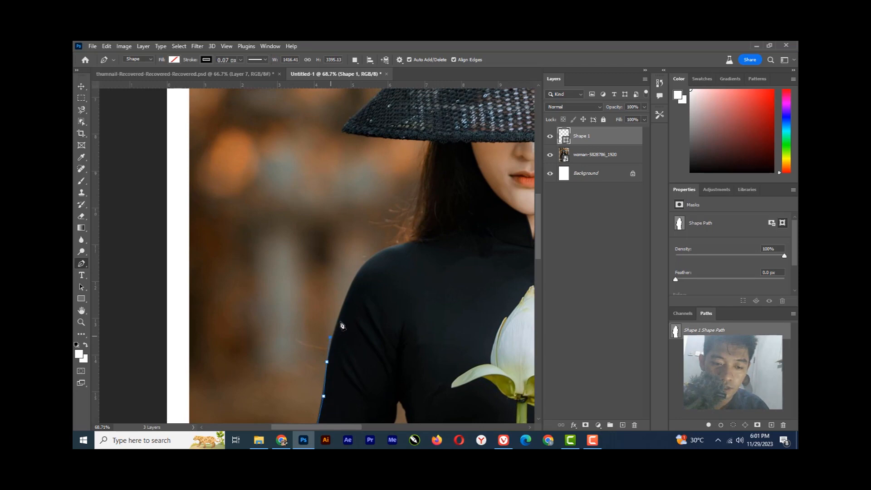
left_click(345, 295)
left_click_drag(363, 265, 370, 256)
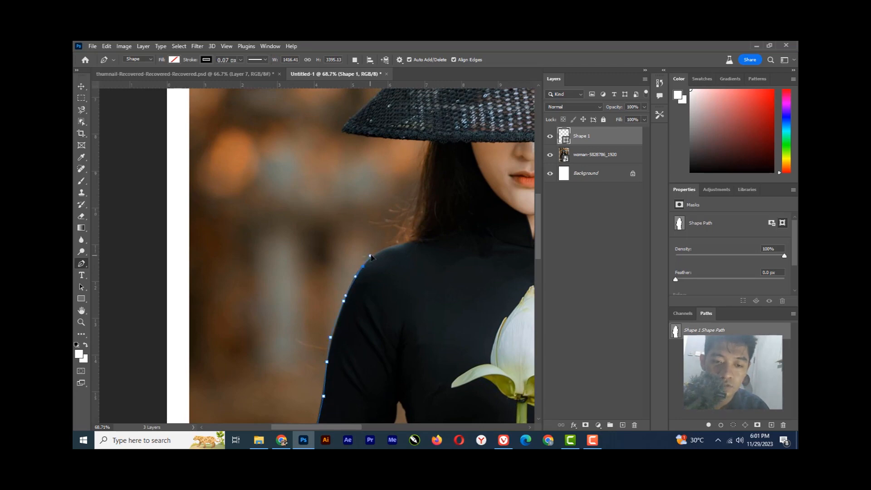
left_click(405, 242)
Step: Trace the path up the left edge of the hair from the shoulder to the hat's brim
left_click_drag(414, 235, 415, 231)
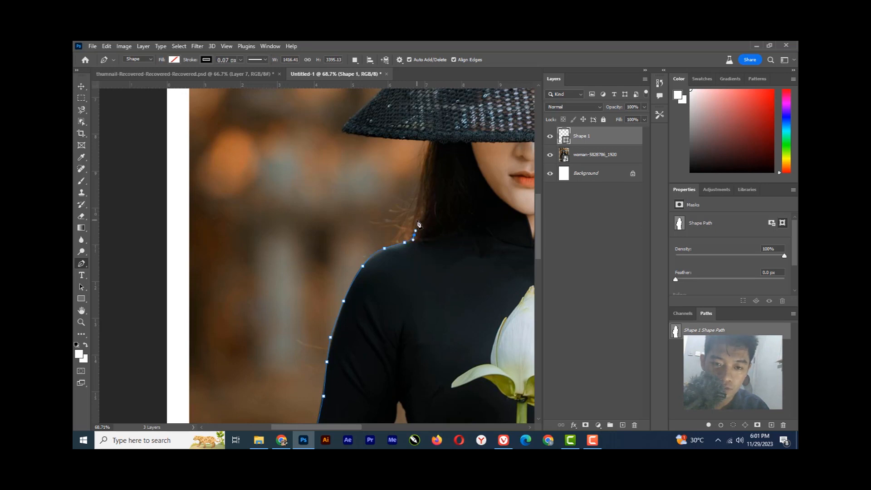
left_click(415, 212)
left_click(421, 178)
left_click(423, 162)
left_click(425, 151)
left_click(430, 139)
Step: Trace the path along the underside of the hat's brim from the hair to the brim's left tip
left_click(392, 137)
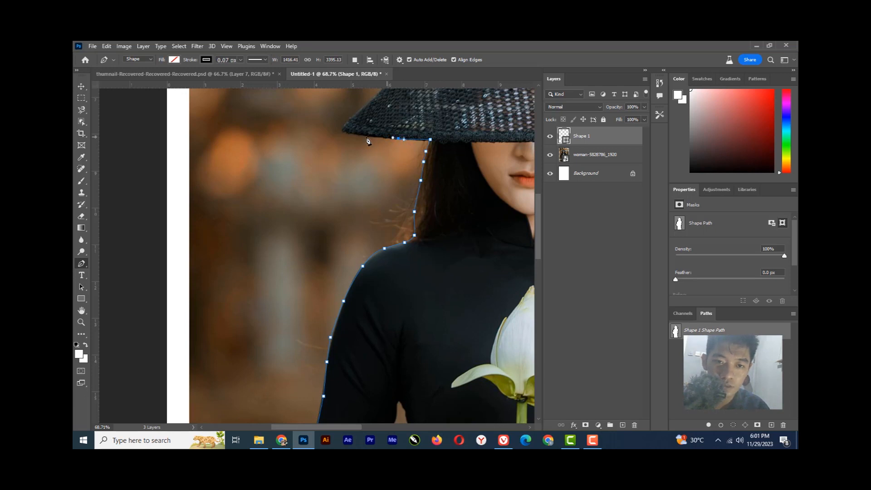
left_click_drag(366, 137, 301, 322)
left_click(348, 133)
left_click(339, 129)
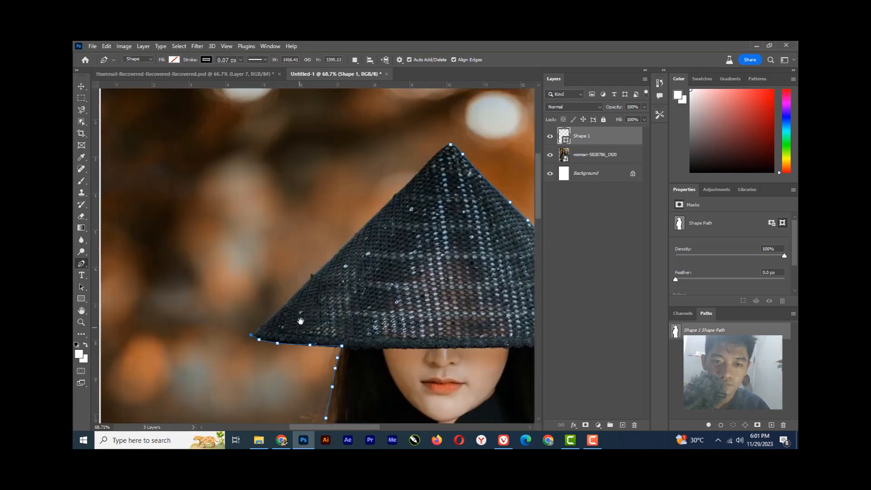
Step: Trace the path up the hat's left slope from the brim tip toward the peak
left_click(325, 263)
left_click(362, 226)
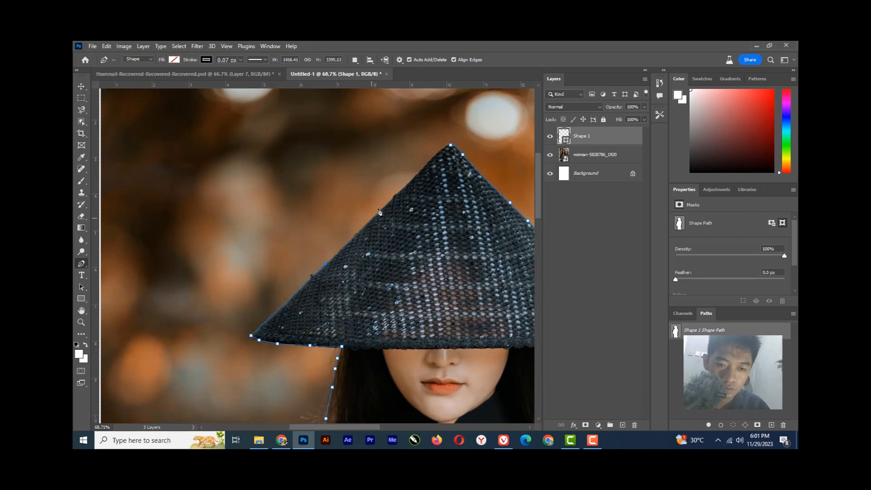
left_click(399, 191)
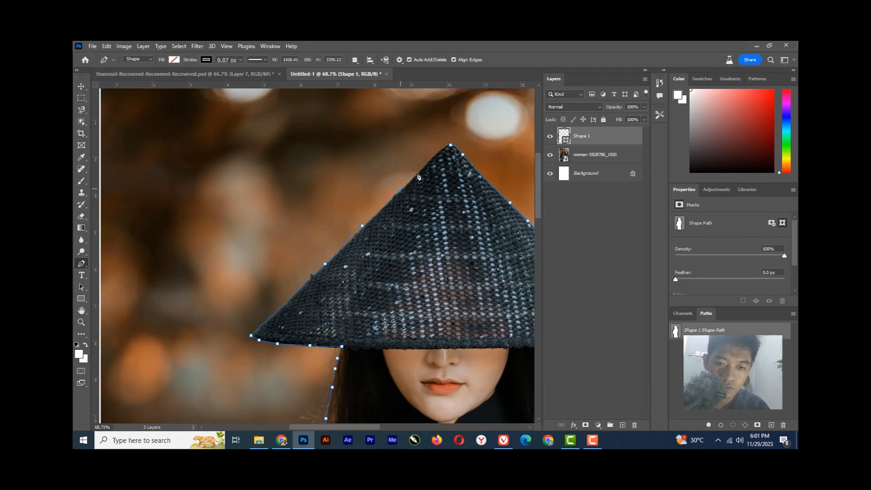
left_click(420, 172)
left_click(429, 159)
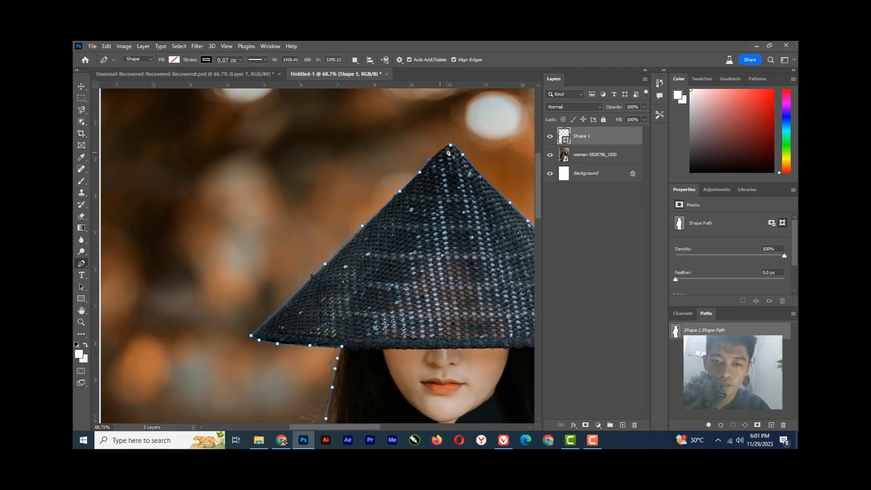
Step: Undo the last points near the hat's peak, place them again, and close the path at the peak
key("ctrl+shift+z")
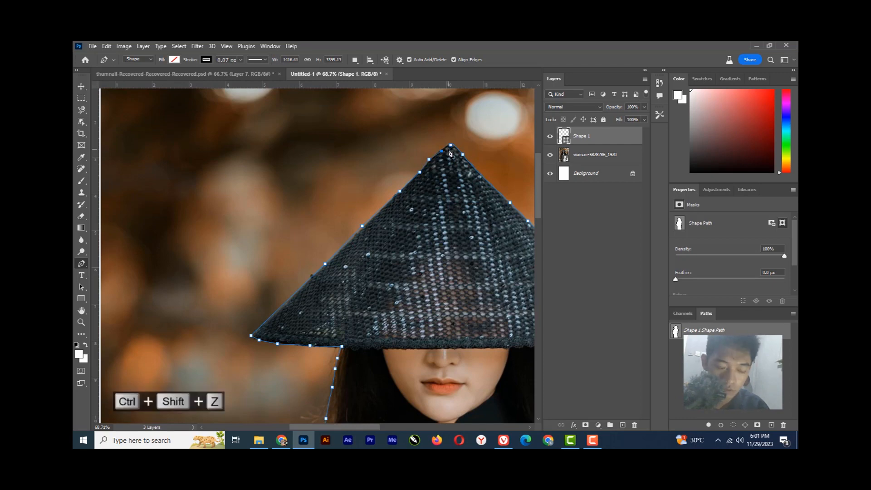
key("ctrl+z")
key("ctrl+z")
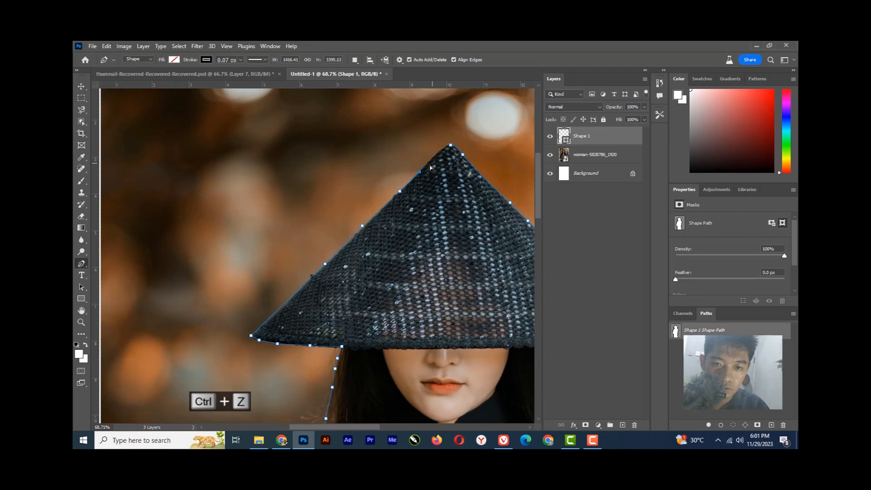
left_click(429, 161)
left_click(441, 149)
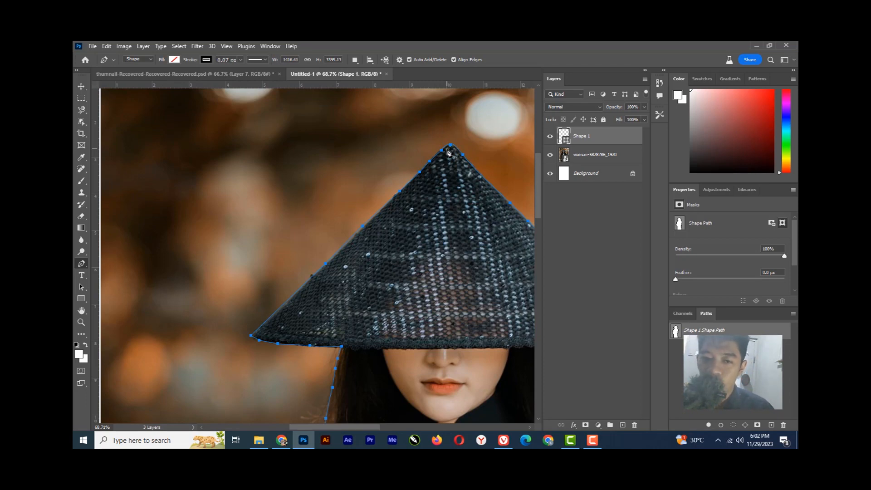
Step: Make a new anti-aliased selection from the closed path with a feather radius of 2 pixels
right_click(444, 150)
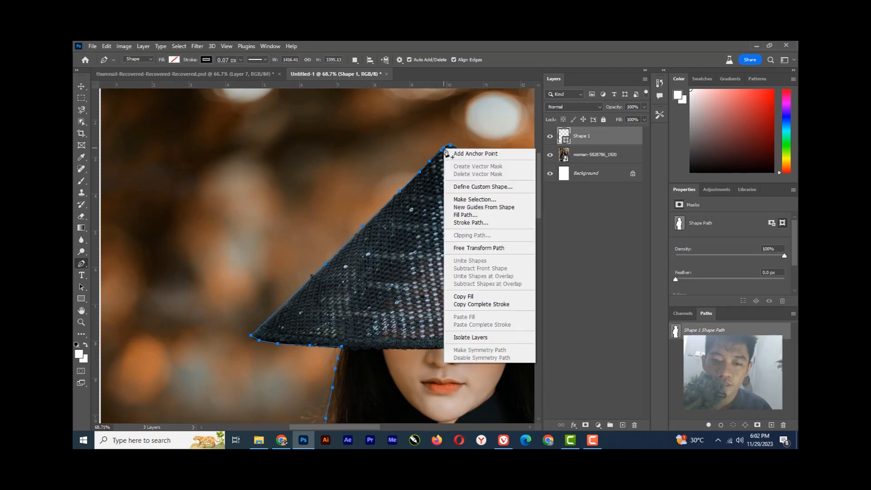
left_click(475, 200)
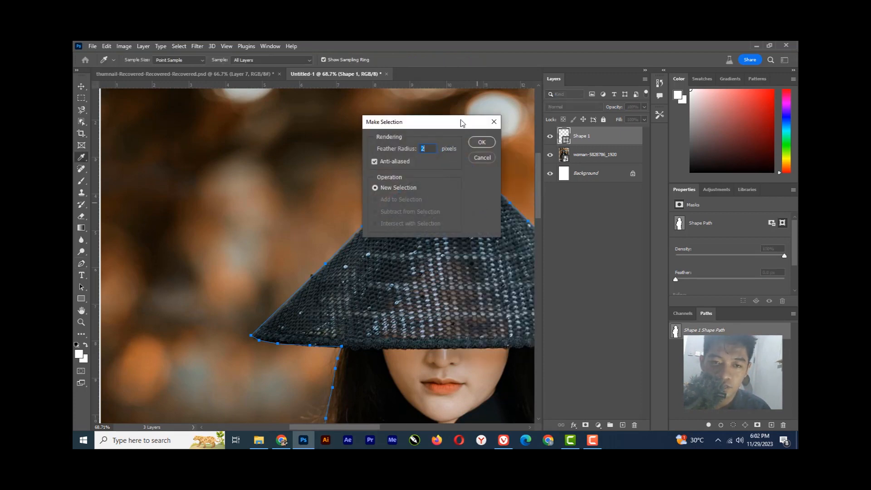
left_click_drag(461, 123, 298, 124)
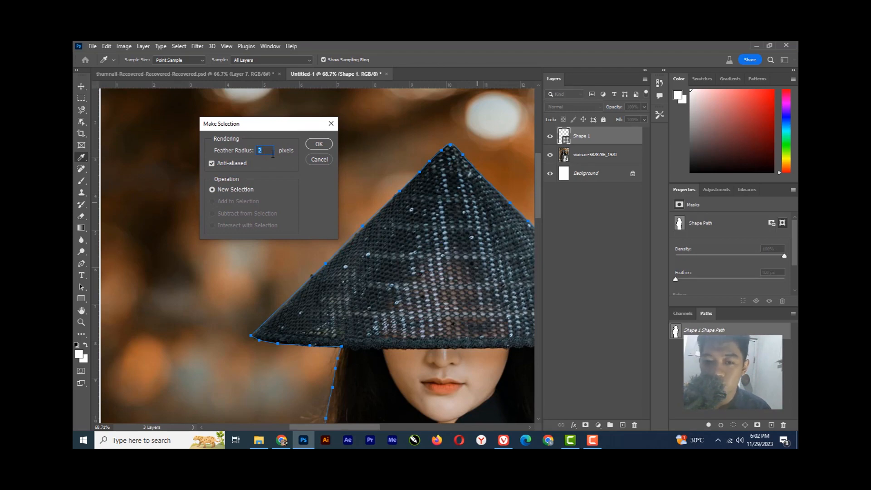
left_click(321, 144)
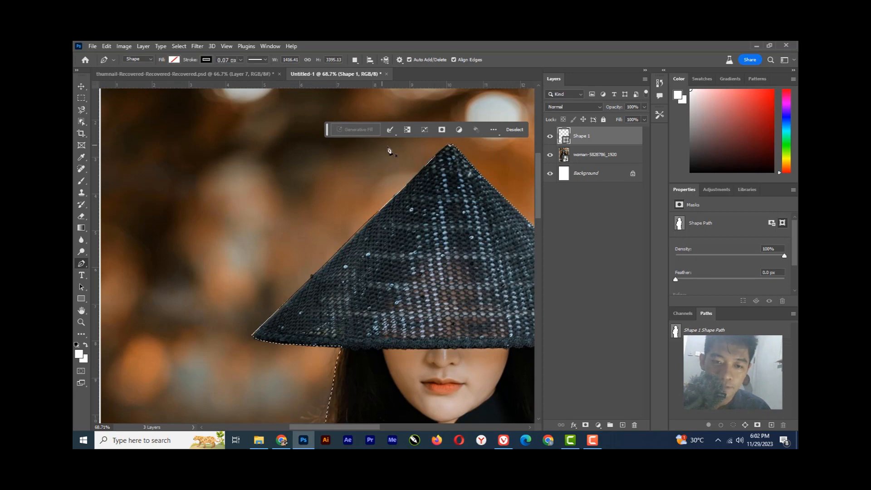
Step: Copy the selected woman from the woman-5828786_1920 layer to a new layer
scroll(399, 178, "down", 6)
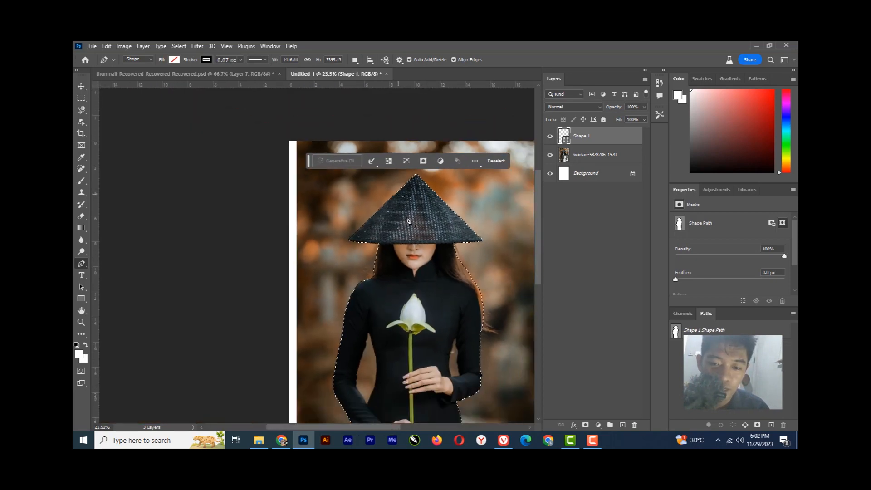
scroll(422, 240, "down", 3)
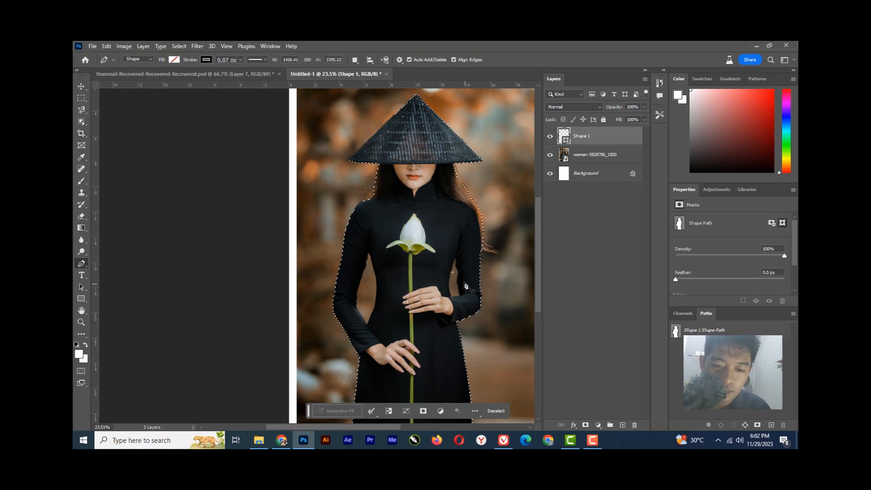
scroll(434, 248, "up", 1)
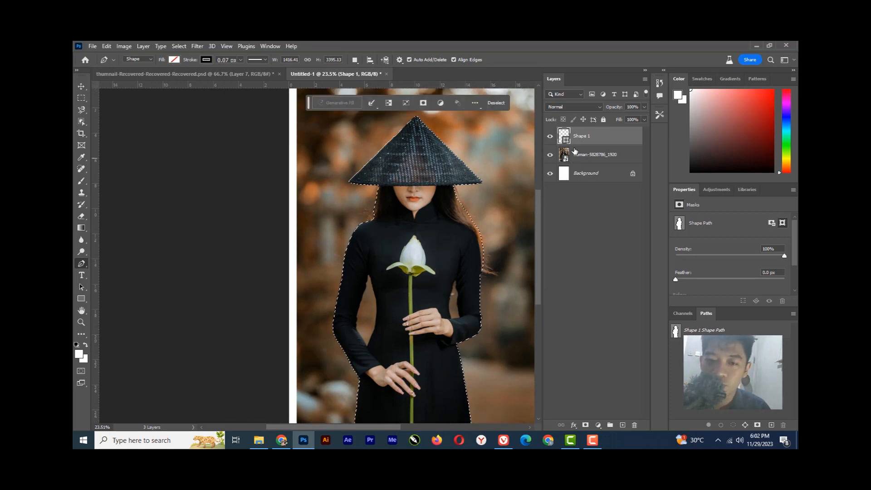
left_click(578, 153)
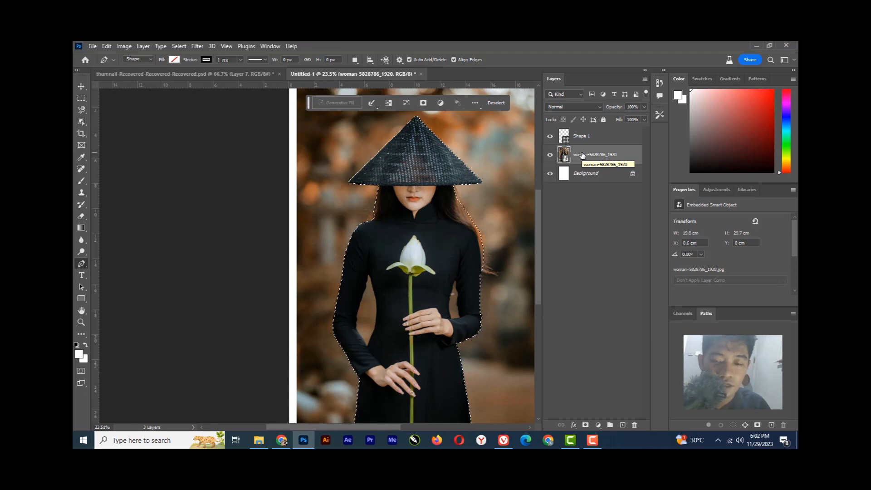
key("ctrl+j")
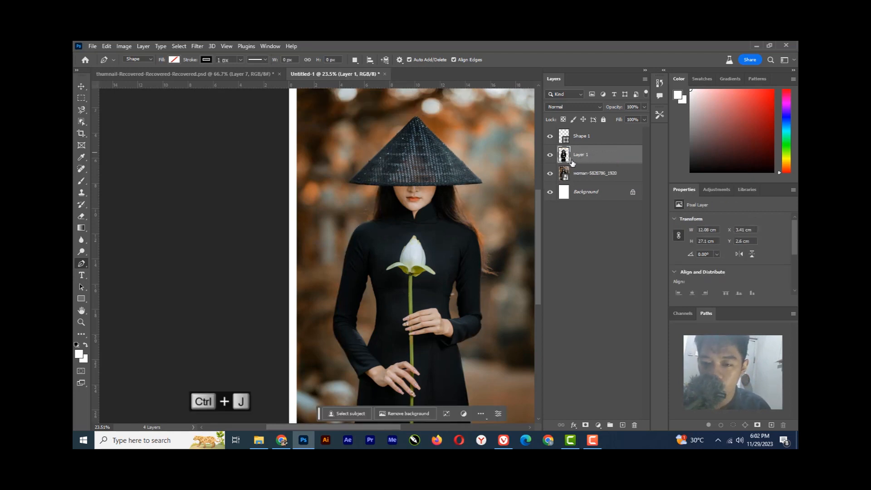
Step: Hide the woman-5828786_1920 photo layer and the white Background layer
left_click(550, 173)
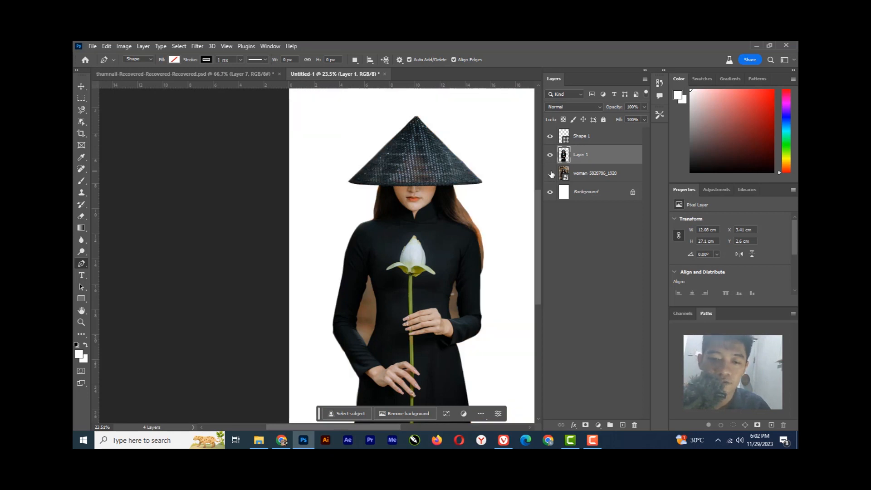
scroll(502, 169, "down", 2)
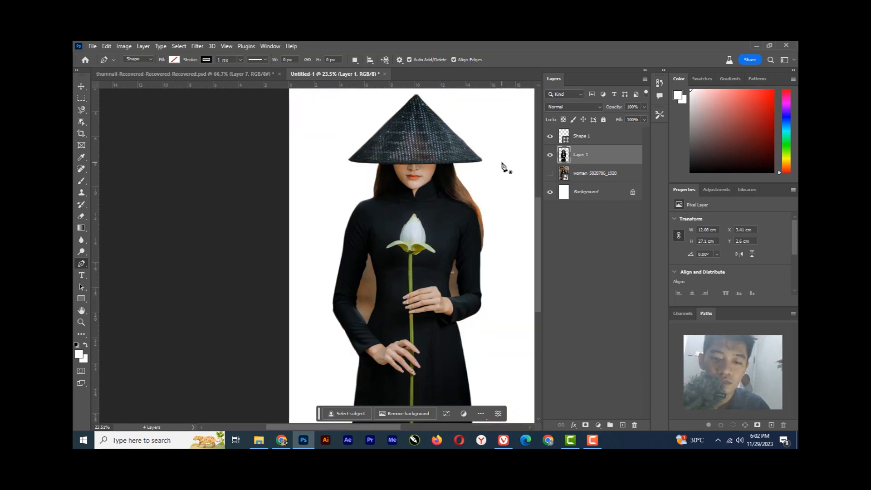
left_click(549, 192)
Step: Erase the leftover brown background in both gaps between the arms and waist with the Magic Eraser tool
left_click_drag(488, 170, 437, 195)
scroll(437, 195, "down", 3)
scroll(432, 230, "up", 2)
scroll(431, 226, "down", 3)
scroll(406, 263, "up", 7)
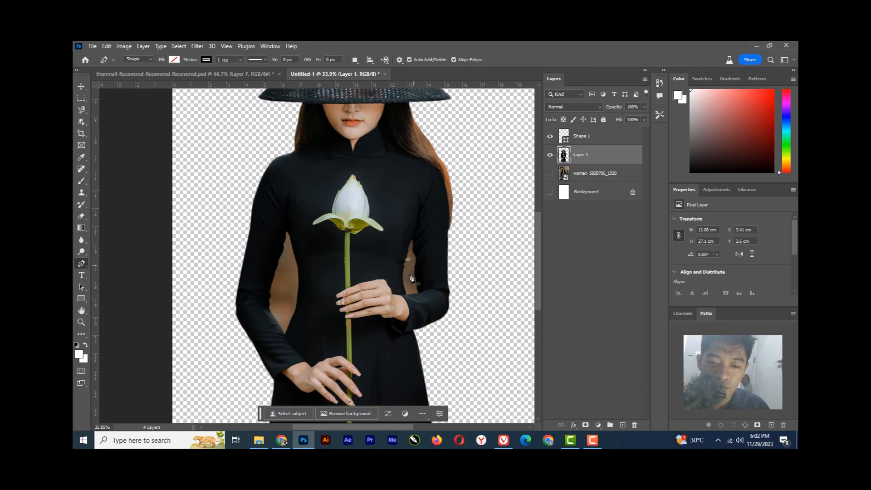
scroll(413, 260, "up", 4)
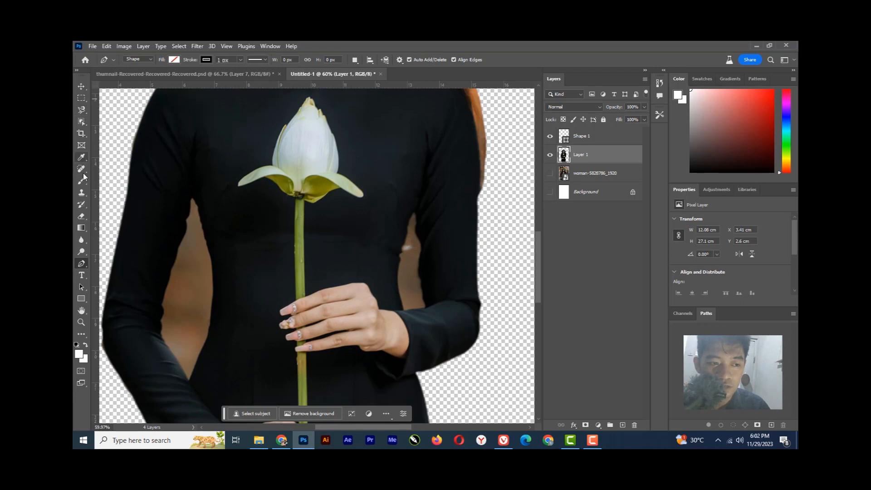
left_click(82, 216)
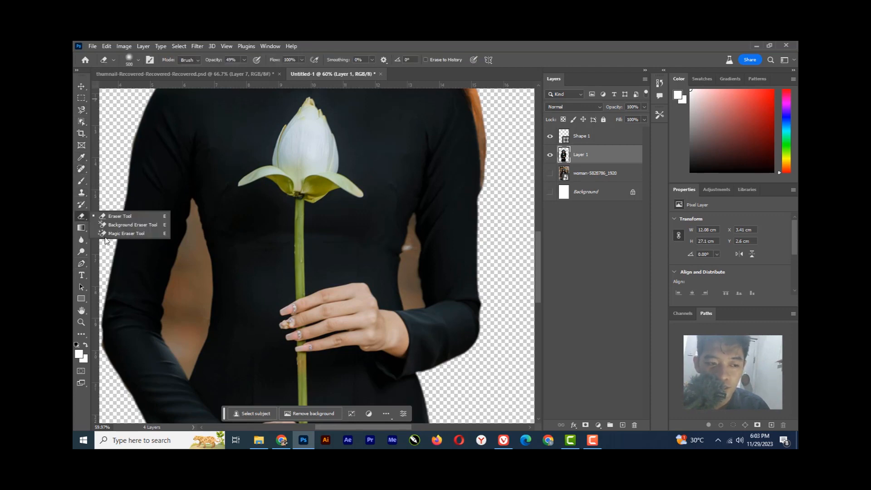
left_click(119, 233)
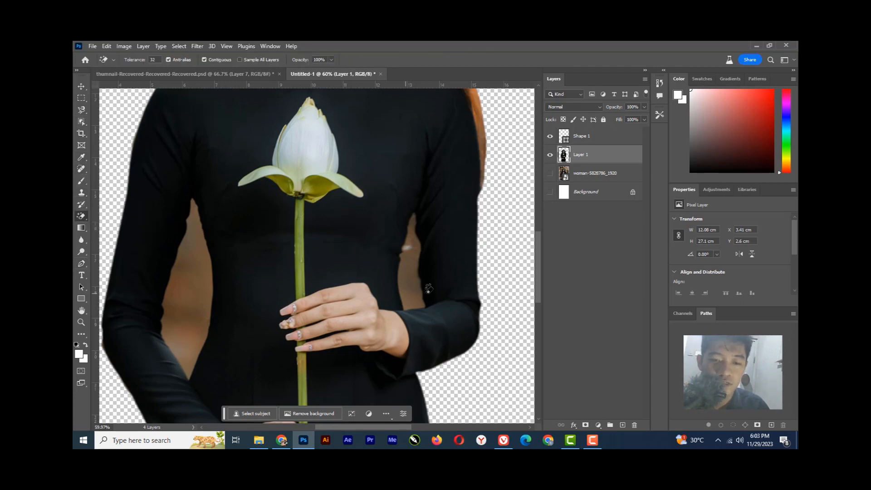
left_click(408, 254)
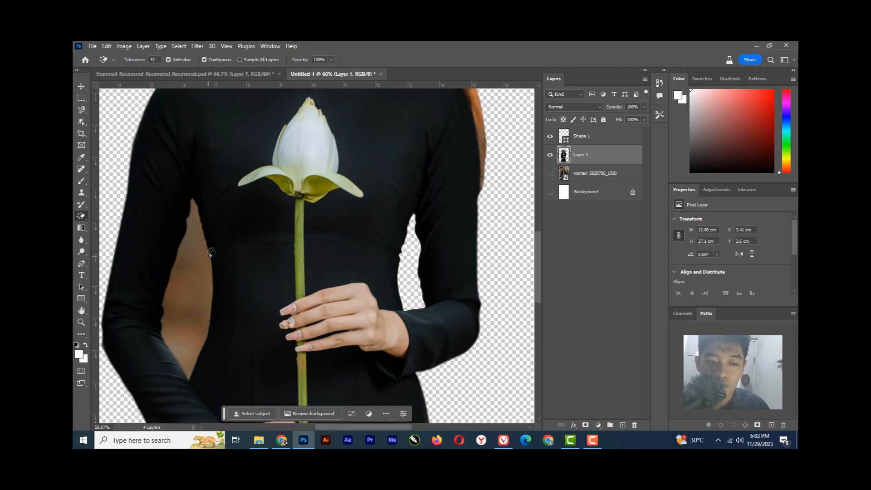
left_click(198, 250)
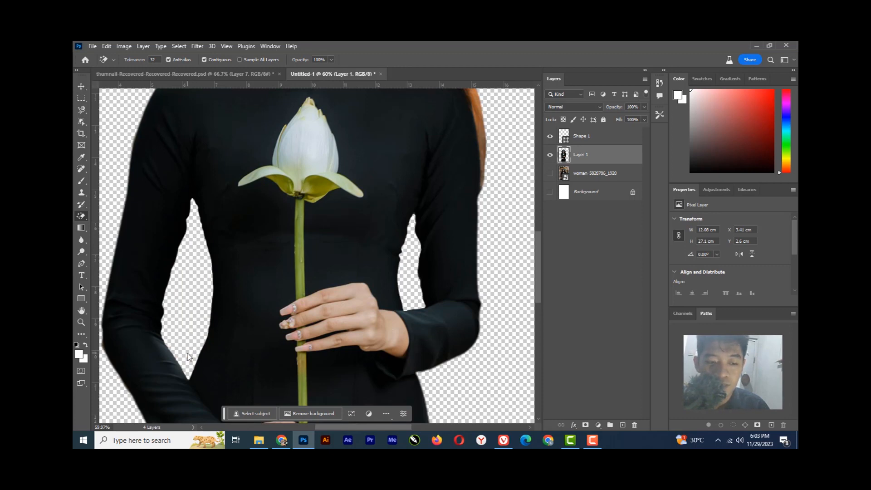
Step: Examine the woman's cut-out on the transparent canvas with the Move tool active and no layer selected
scroll(299, 221, "down", 2)
scroll(318, 218, "down", 1)
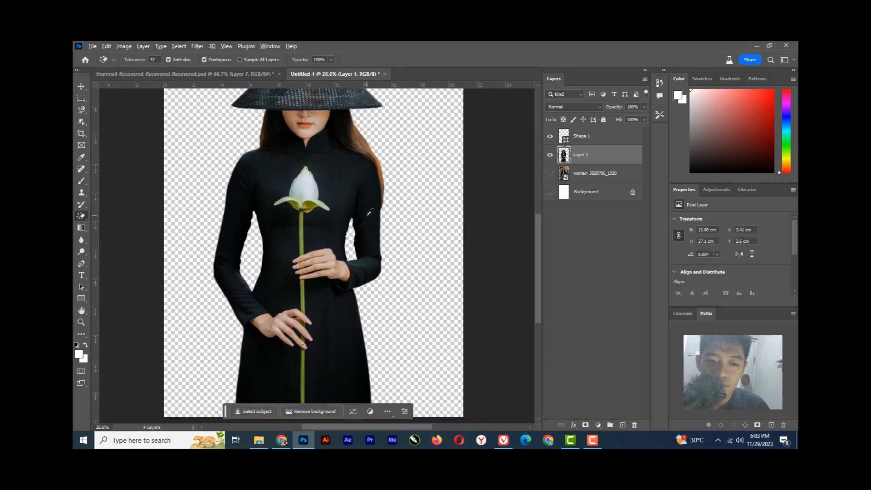
scroll(374, 210, "down", 1)
scroll(385, 208, "up", 1)
scroll(389, 205, "down", 3)
scroll(389, 205, "up", 1)
left_click(82, 90)
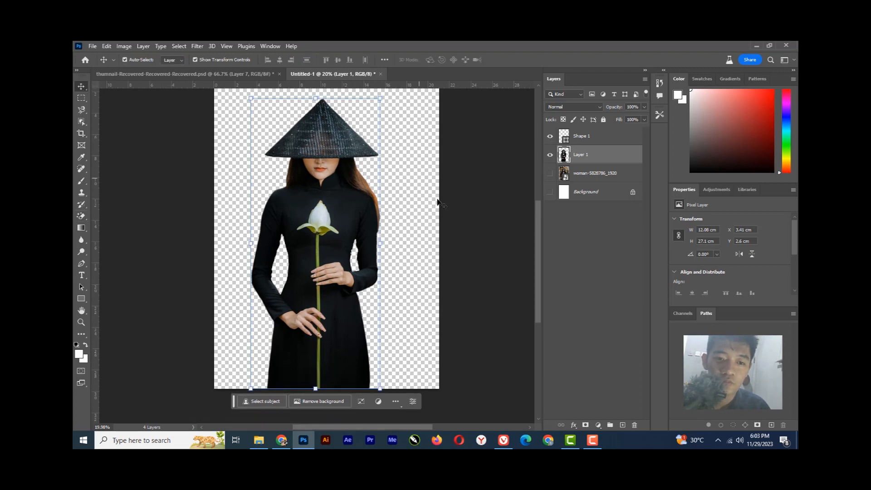
left_click(453, 217)
scroll(390, 169, "up", 2)
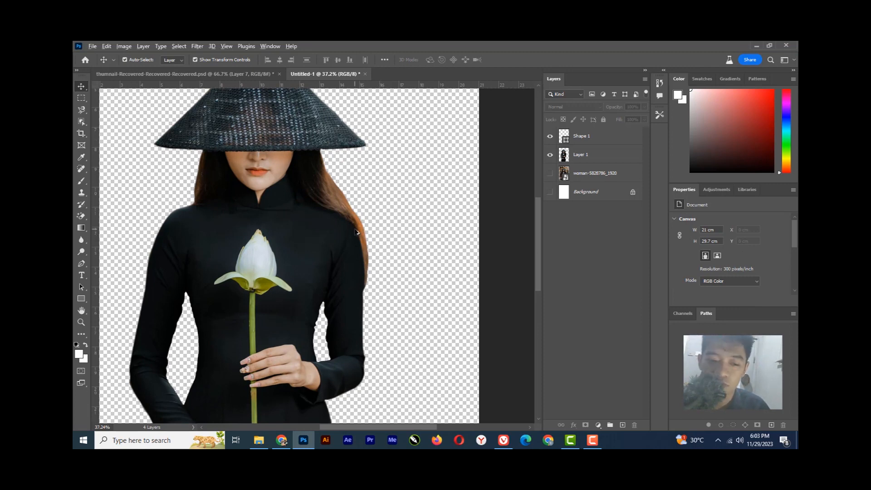
scroll(356, 233, "down", 2)
scroll(332, 222, "down", 1)
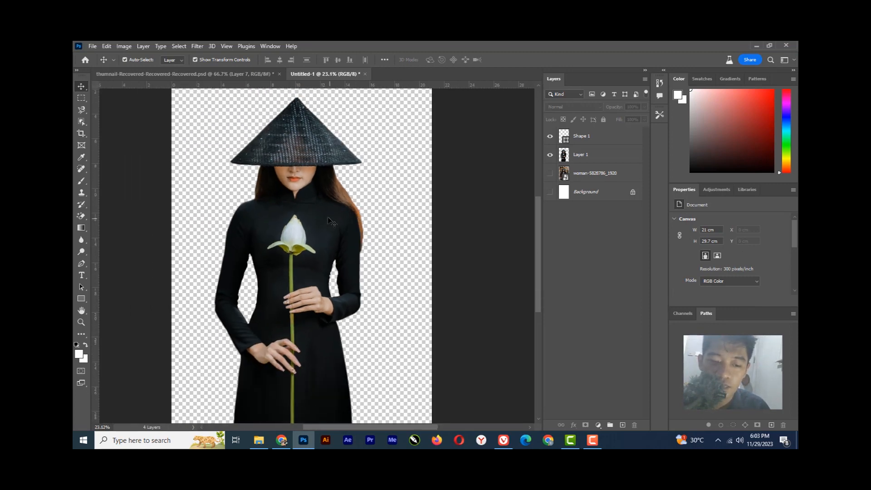
scroll(333, 222, "down", 1)
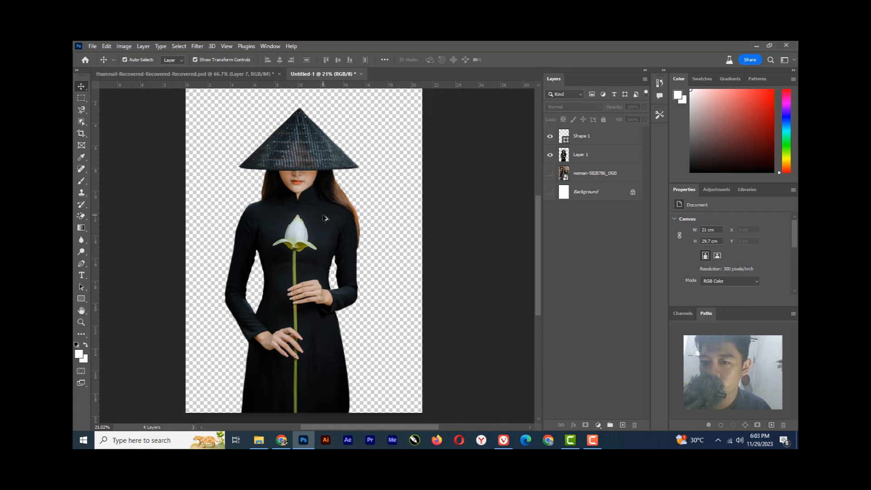